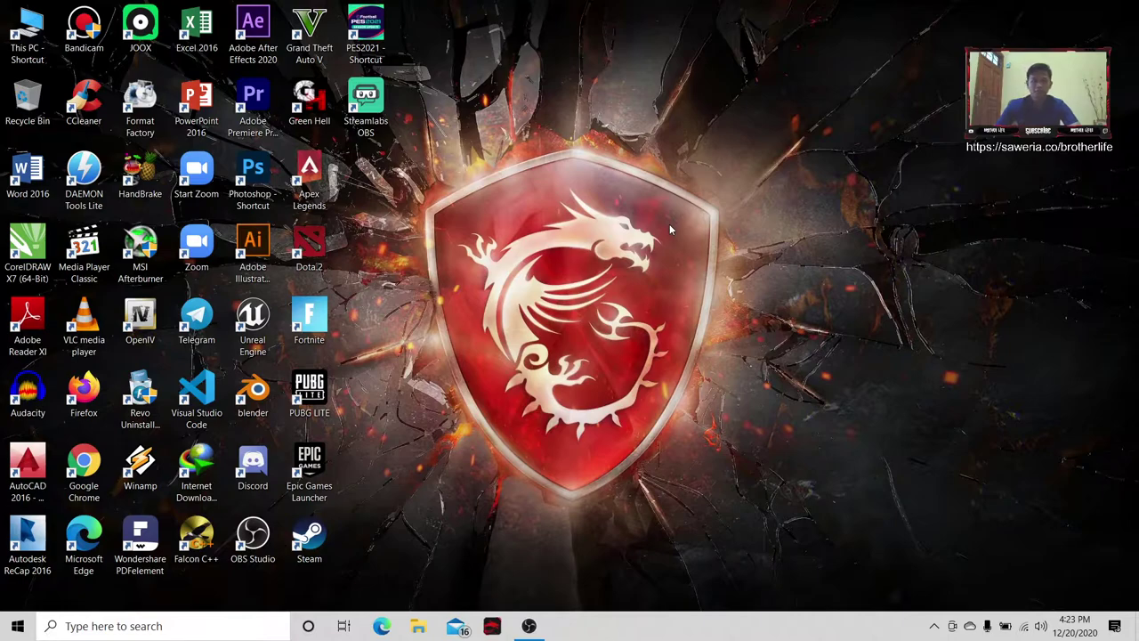
pyautogui.rightClick(609, 180)
pyautogui.click(654, 224)
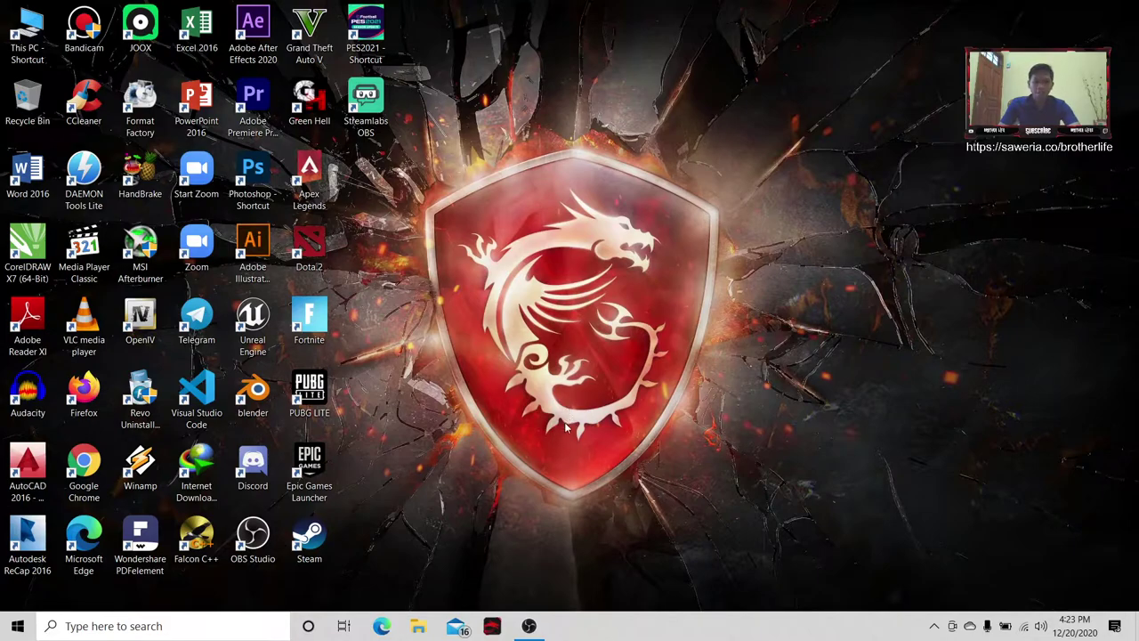
pyautogui.rightClick(607, 290)
pyautogui.click(648, 330)
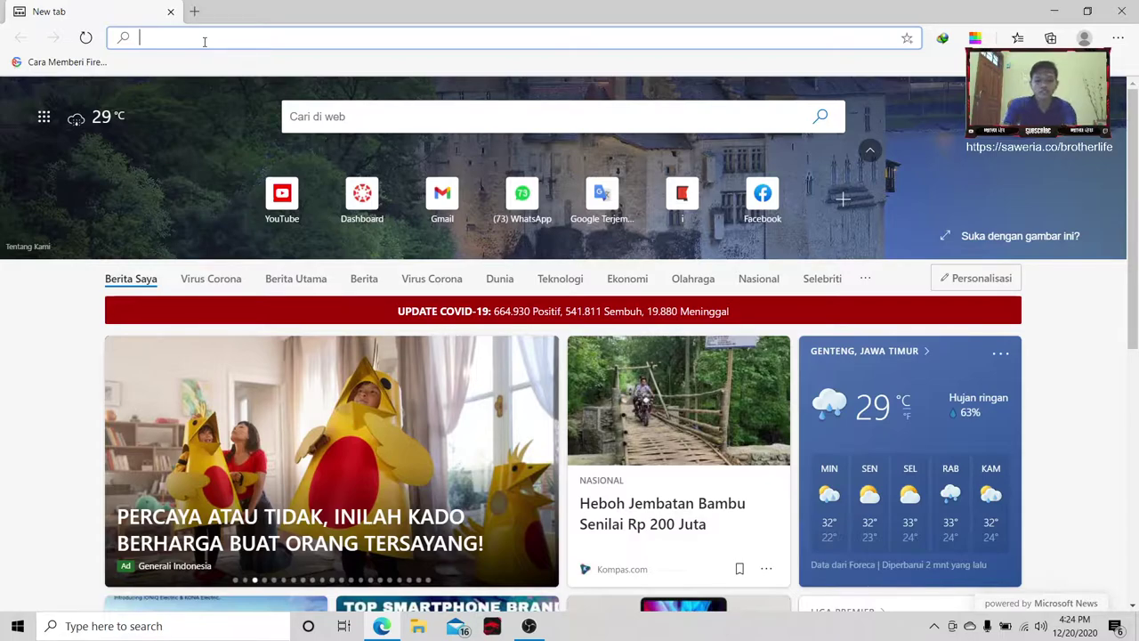
# Step: Enter youtube.com as the address in a new Microsoft Edge tab without loading it
pyautogui.write('you')
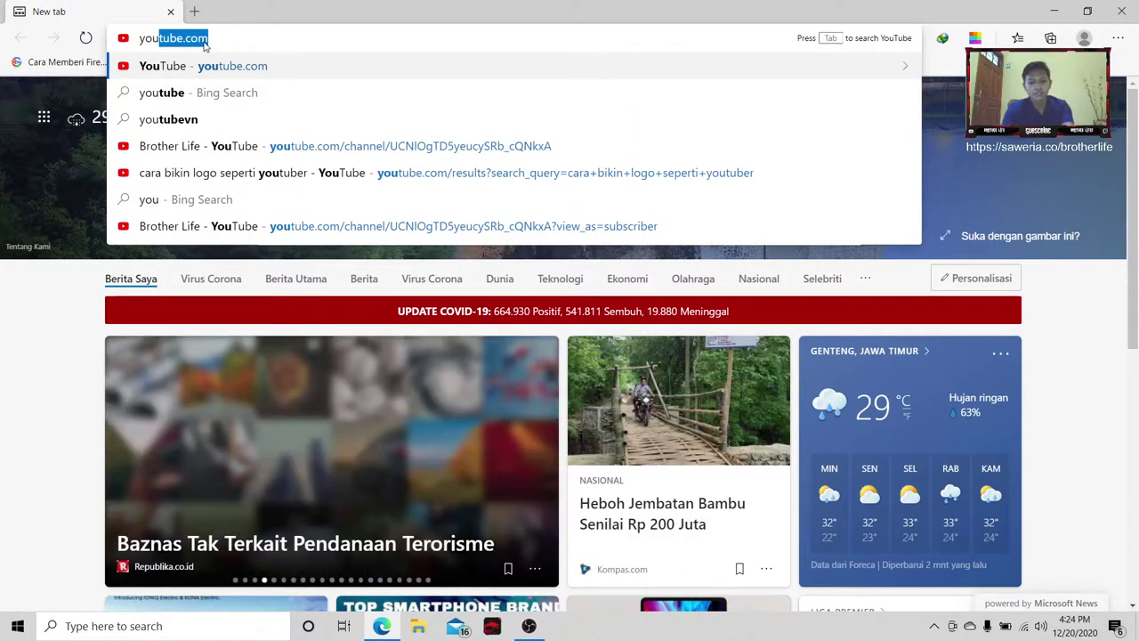
pyautogui.press('End')
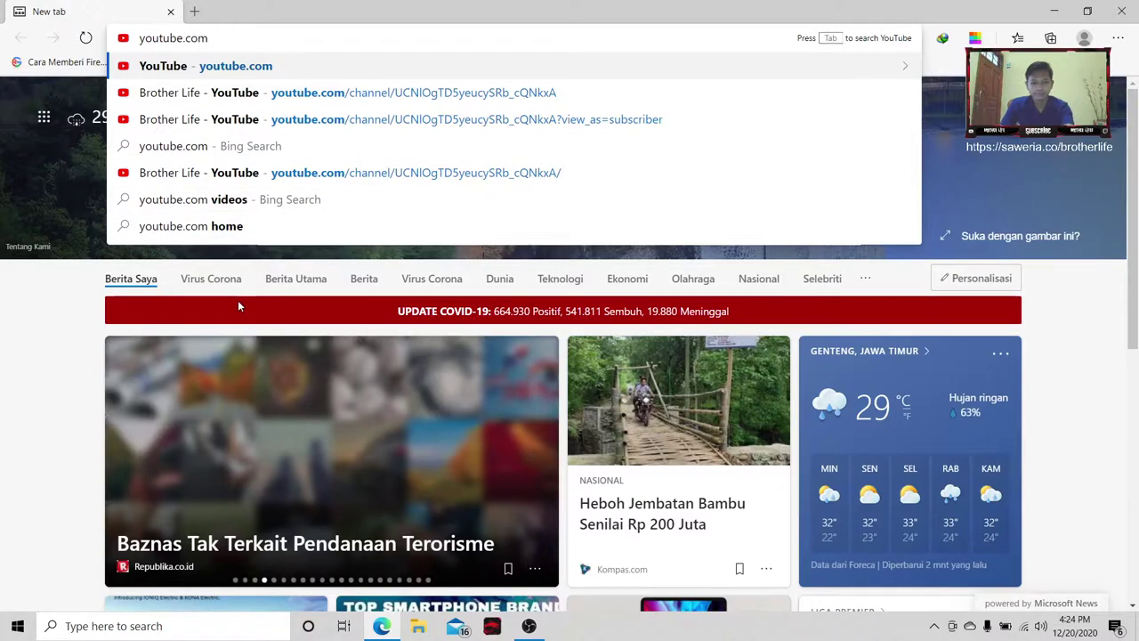
# Step: Find the Windows Magnifier app by searching for "mag", start it, and return to the browser
pyautogui.click(102, 627)
pyautogui.write('m')
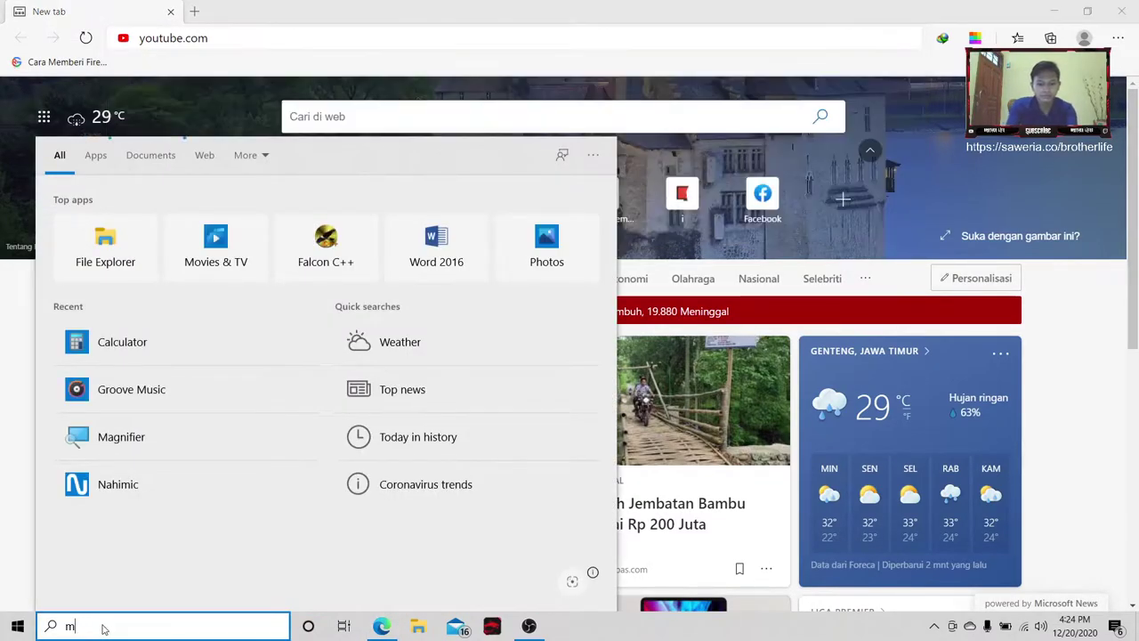
pyautogui.write('ag')
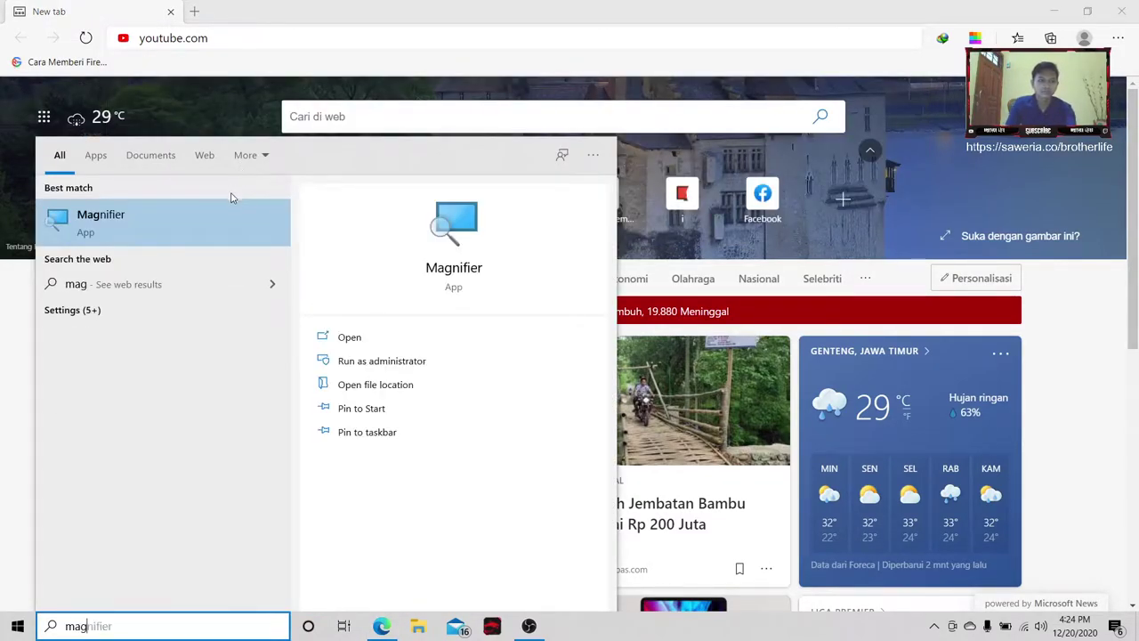
pyautogui.click(222, 209)
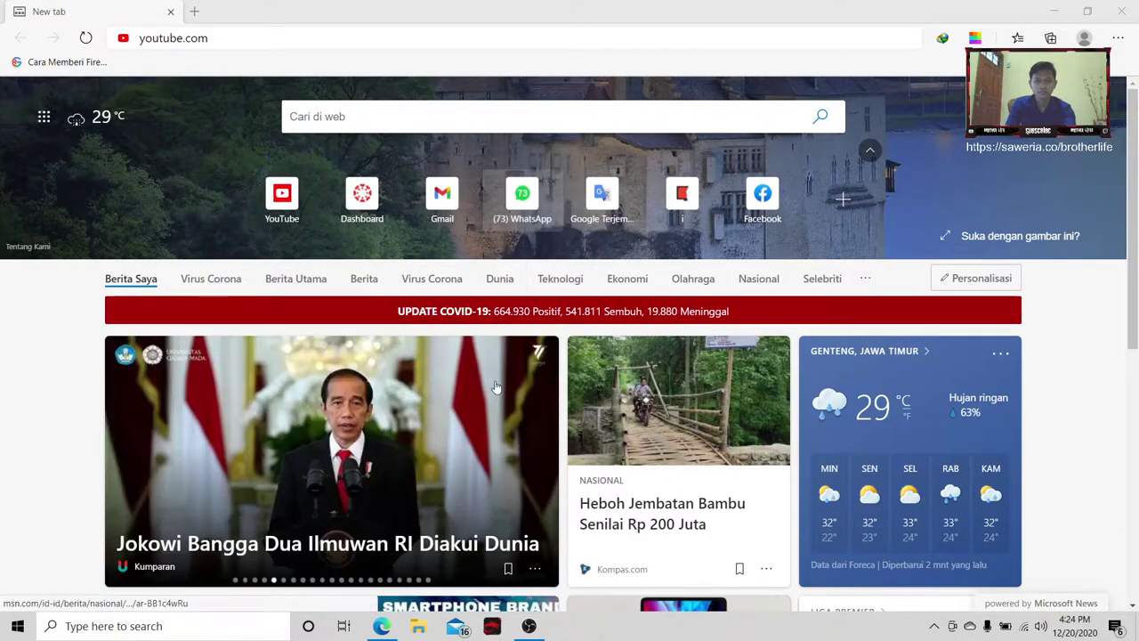
pyautogui.click(650, 99)
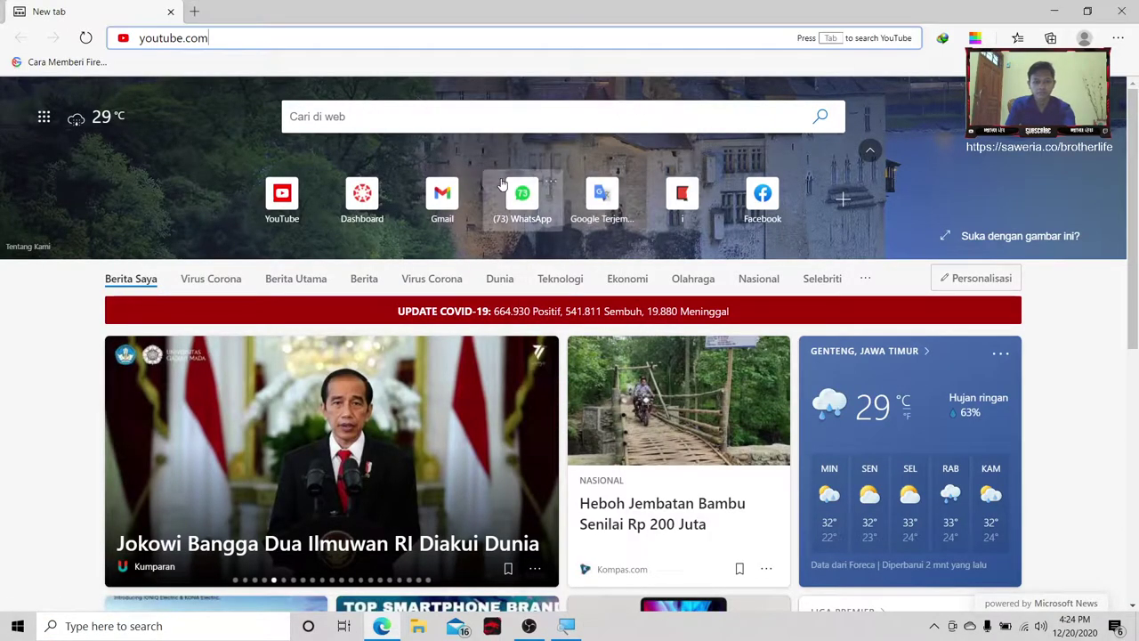
# Step: Magnify the entered web address, restore the normal view, and load the YouTube site
pyautogui.press('super+plus')
pyautogui.press('super+plus')
pyautogui.press('super+plus')
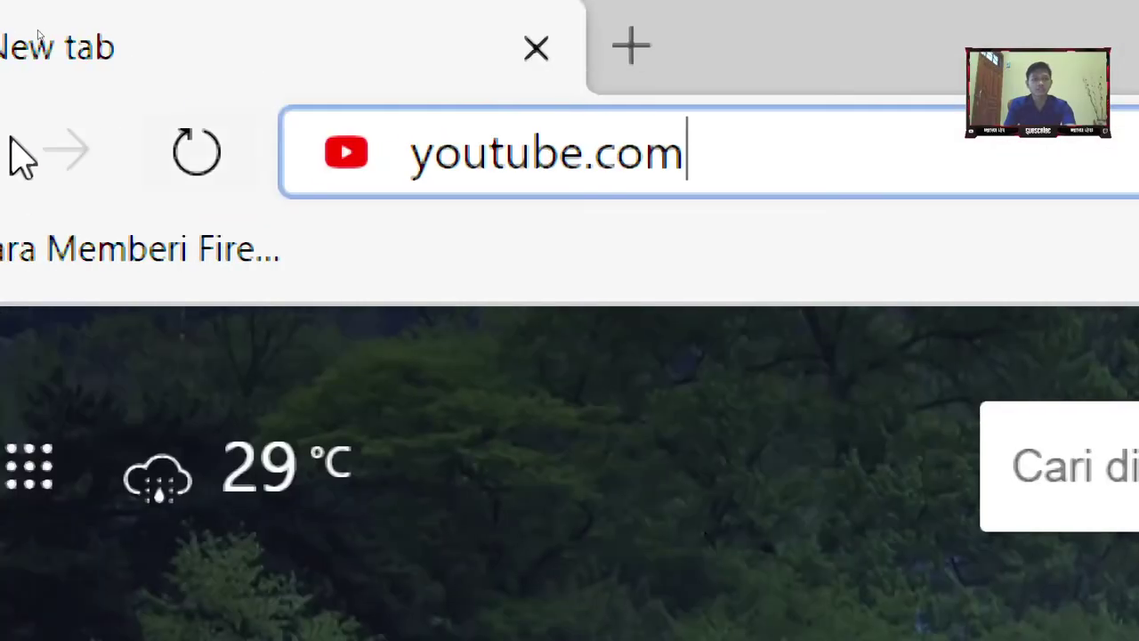
pyautogui.press('super+minus')
pyautogui.press('super+minus')
pyautogui.press('super+minus')
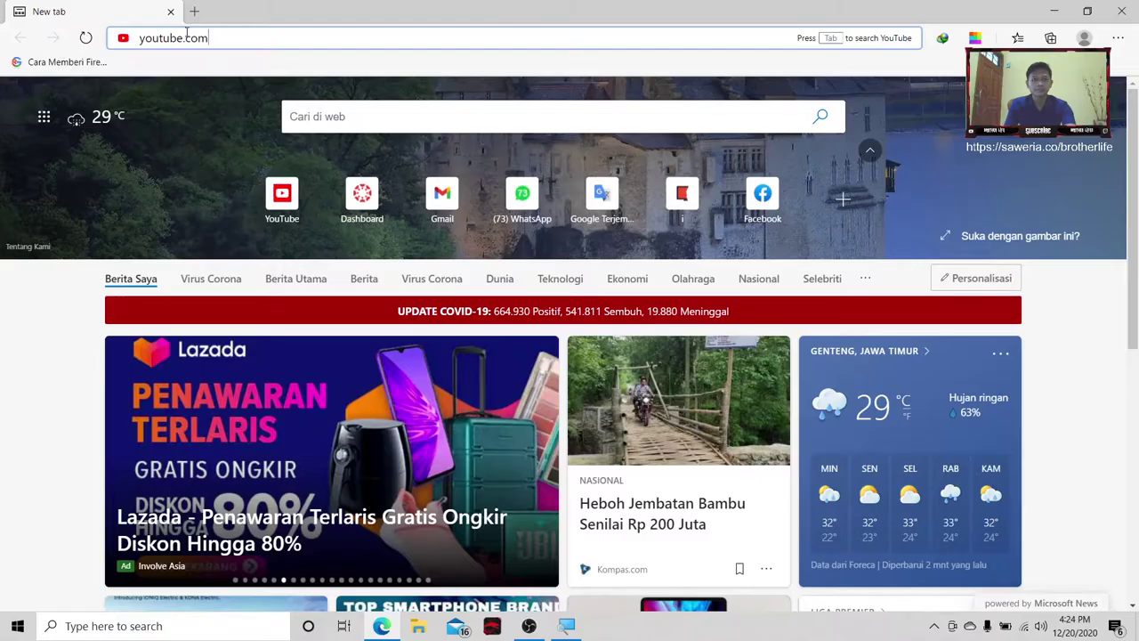
pyautogui.press('Return')
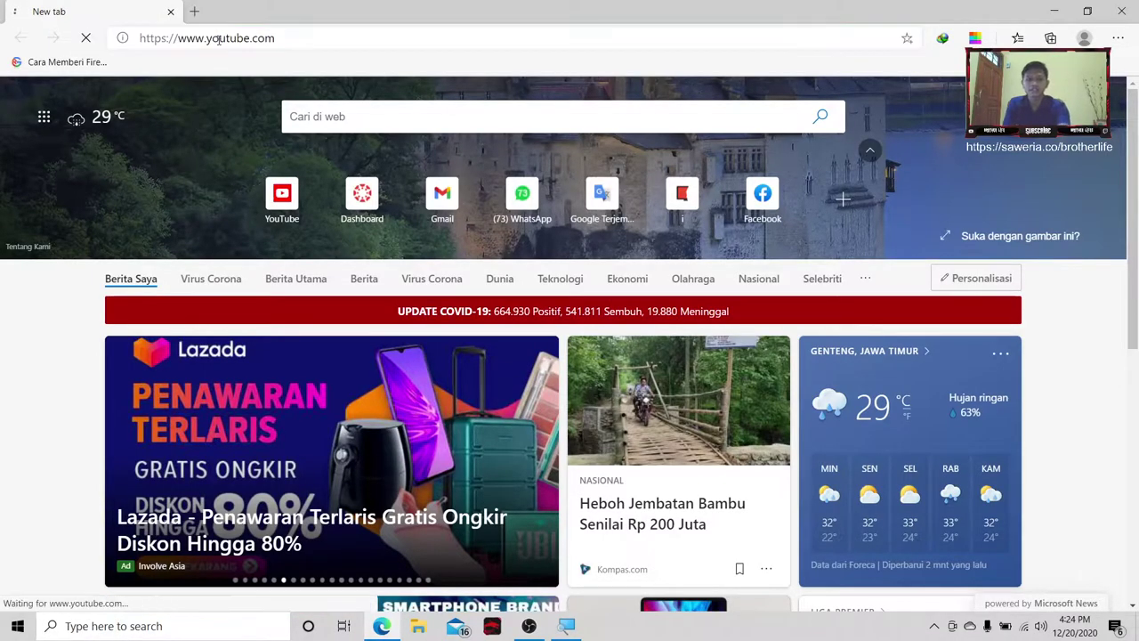
# Step: Open the YouTube Studio dashboard of the signed-in channel
pyautogui.press('super+plus')
pyautogui.press('super+plus')
pyautogui.press('super+plus')
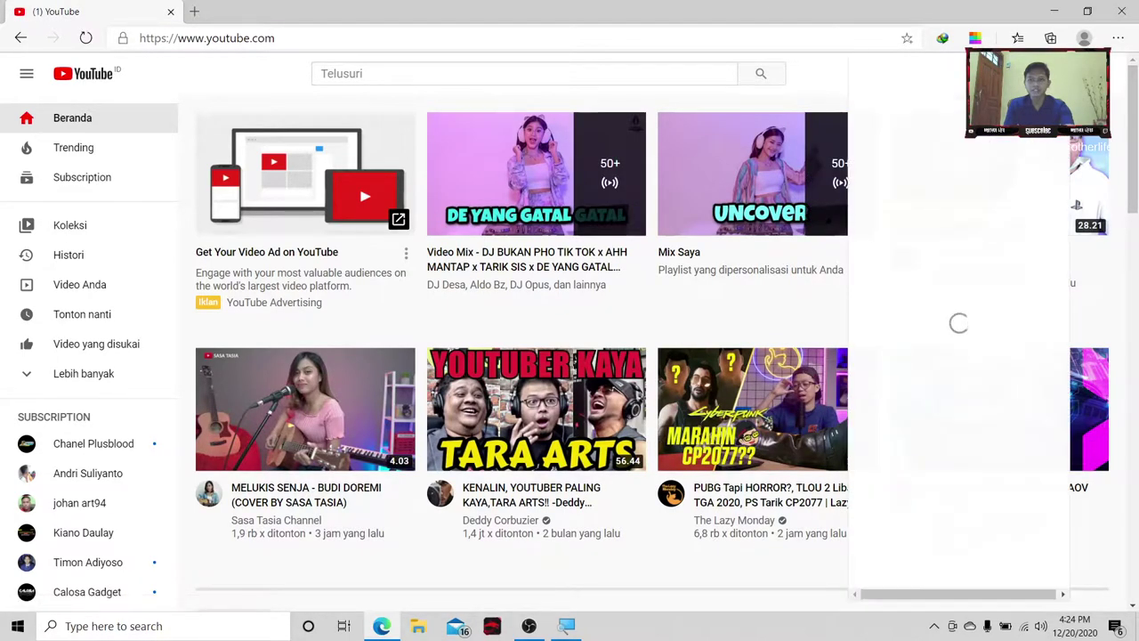
pyautogui.click(909, 213)
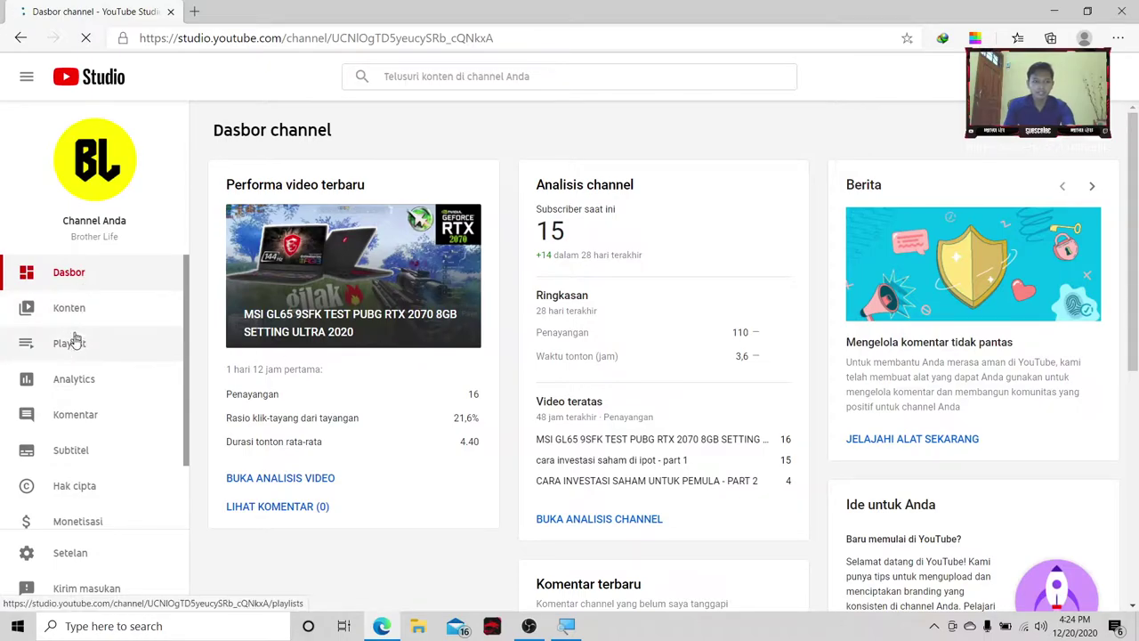
# Step: Open the channel settings (Setelan) and show the Kata kunci keyword list in the channel's Info dasar
pyautogui.scroll(-1, 67, 383)
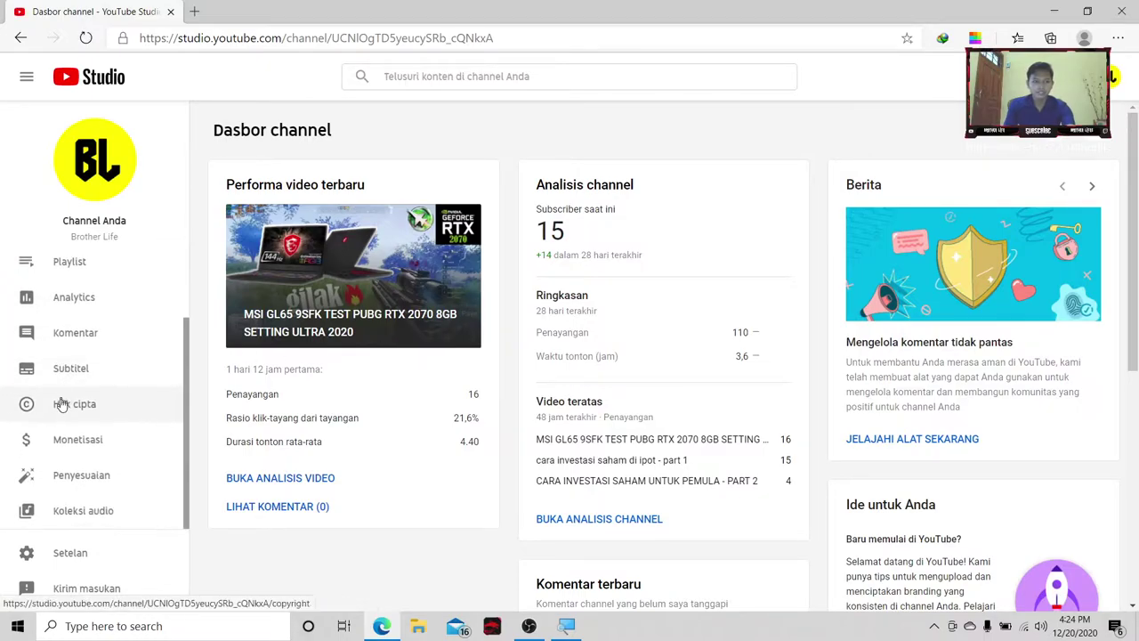
pyautogui.click(71, 553)
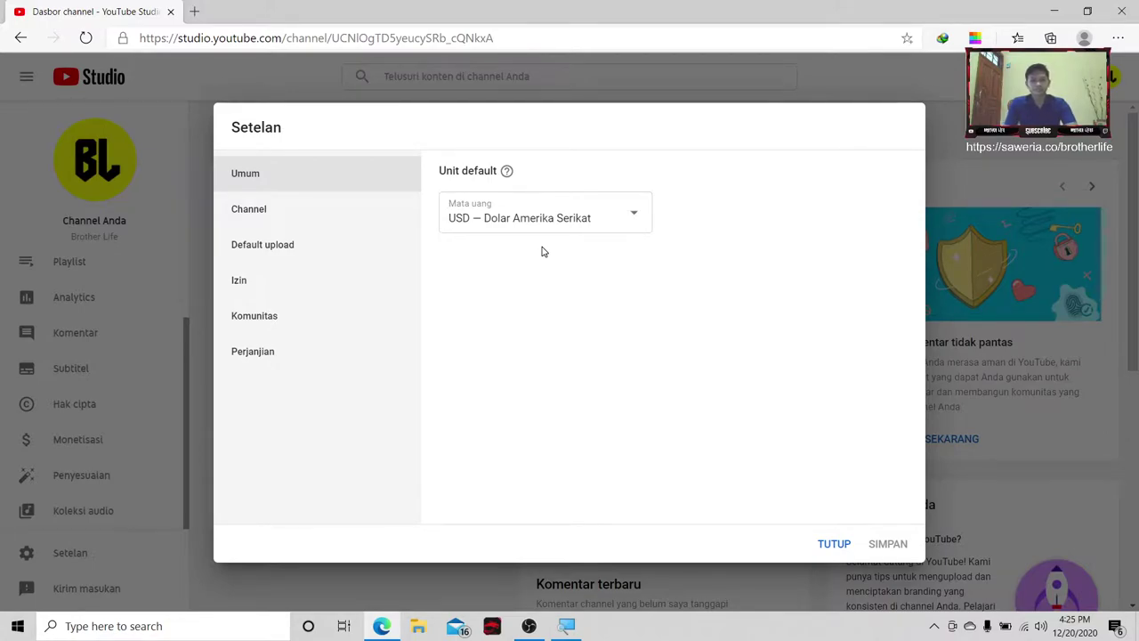
pyautogui.click(308, 217)
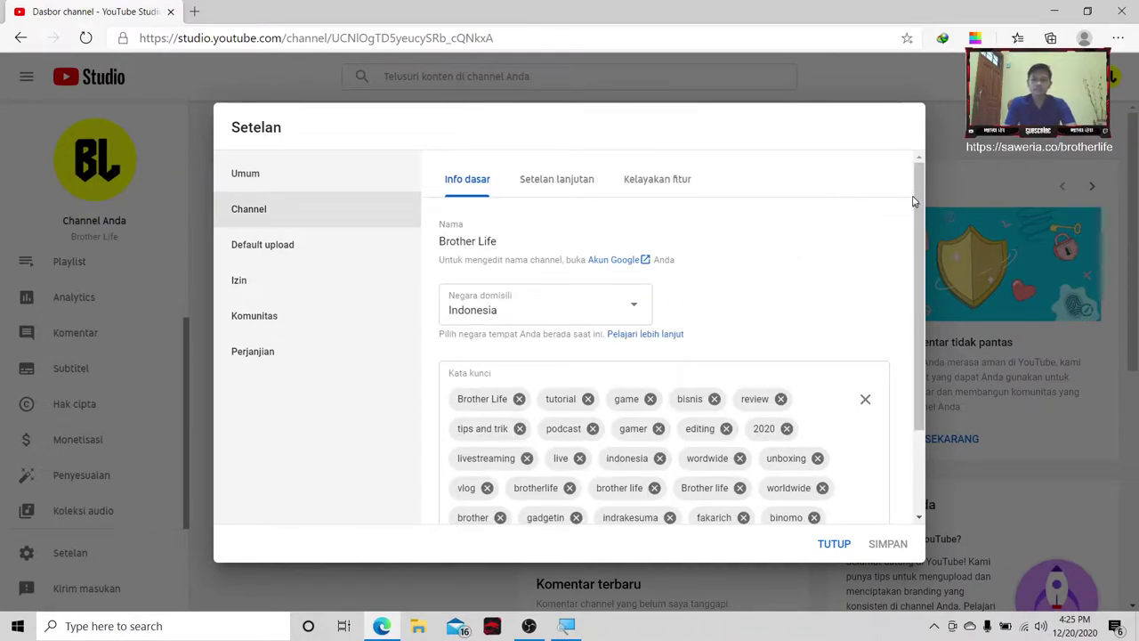
pyautogui.moveTo(920, 189)
pyautogui.mouseDown()
pyautogui.moveTo(915, 312)
pyautogui.moveTo(922, 192)
pyautogui.mouseUp()
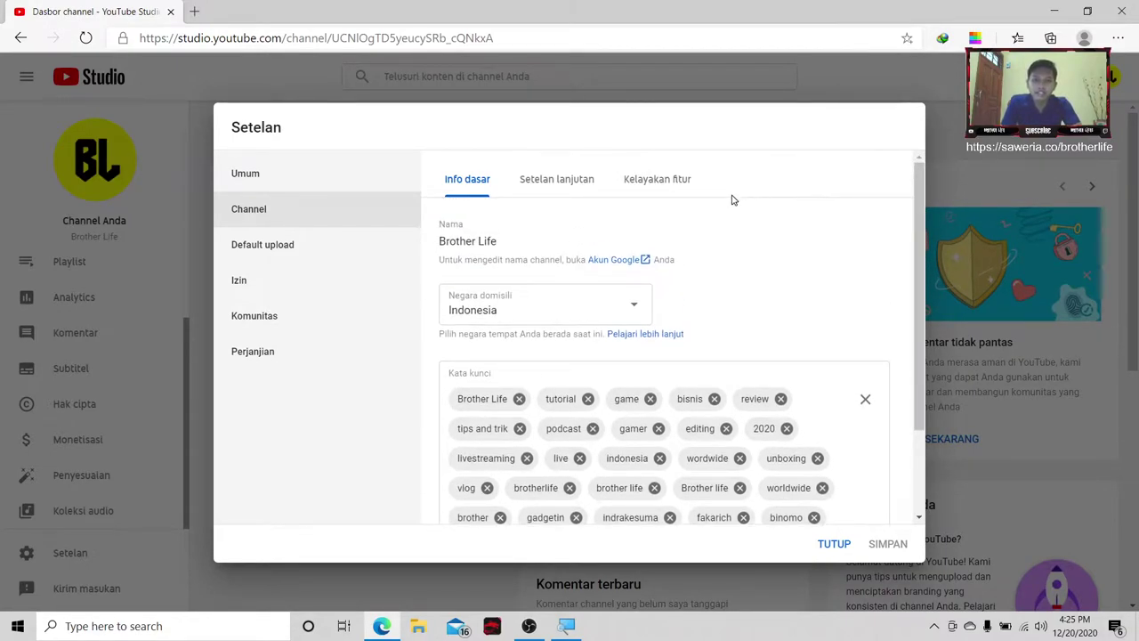
pyautogui.click(579, 188)
pyautogui.click(472, 182)
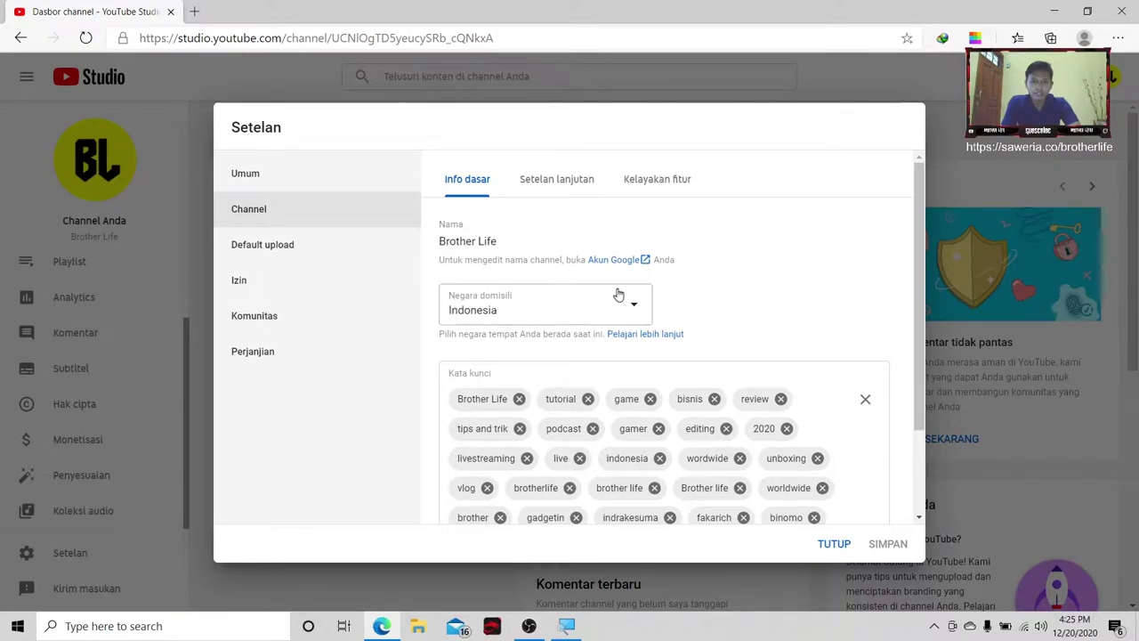
pyautogui.scroll(-2, 704, 320)
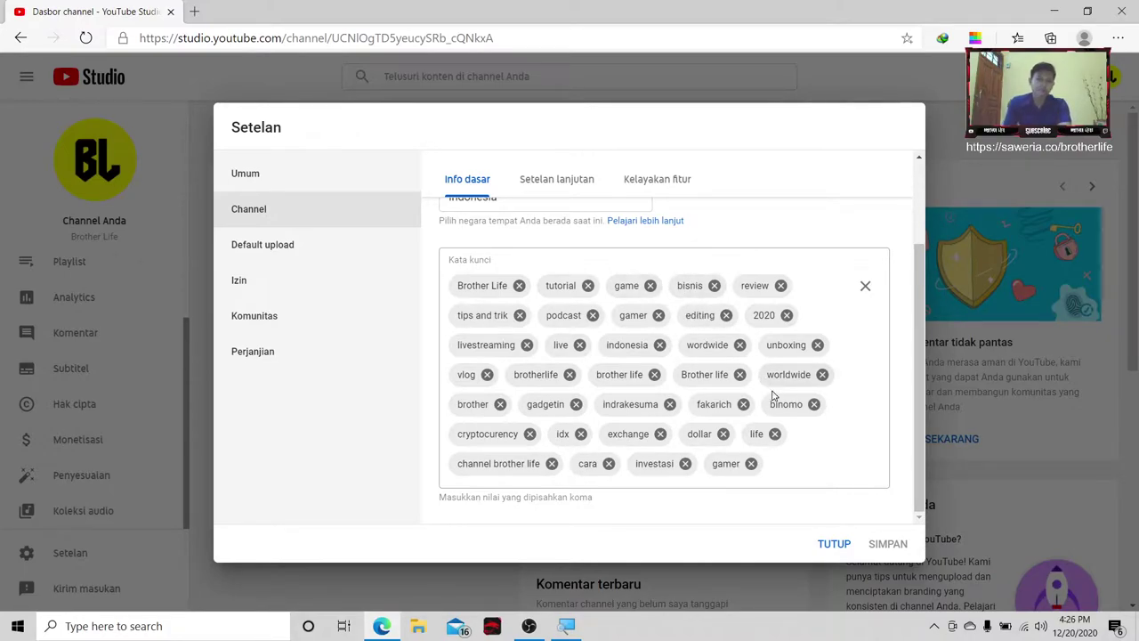
# Step: Clear all existing keywords from the channel's Kata kunci field
pyautogui.click(782, 467)
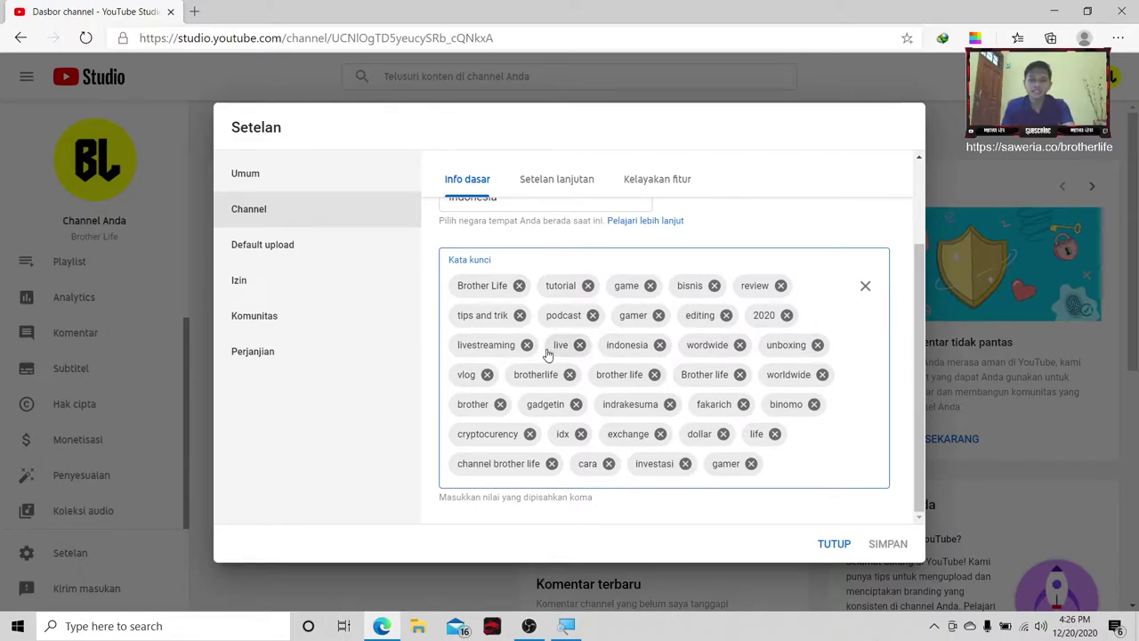
pyautogui.click(865, 285)
pyautogui.click(545, 384)
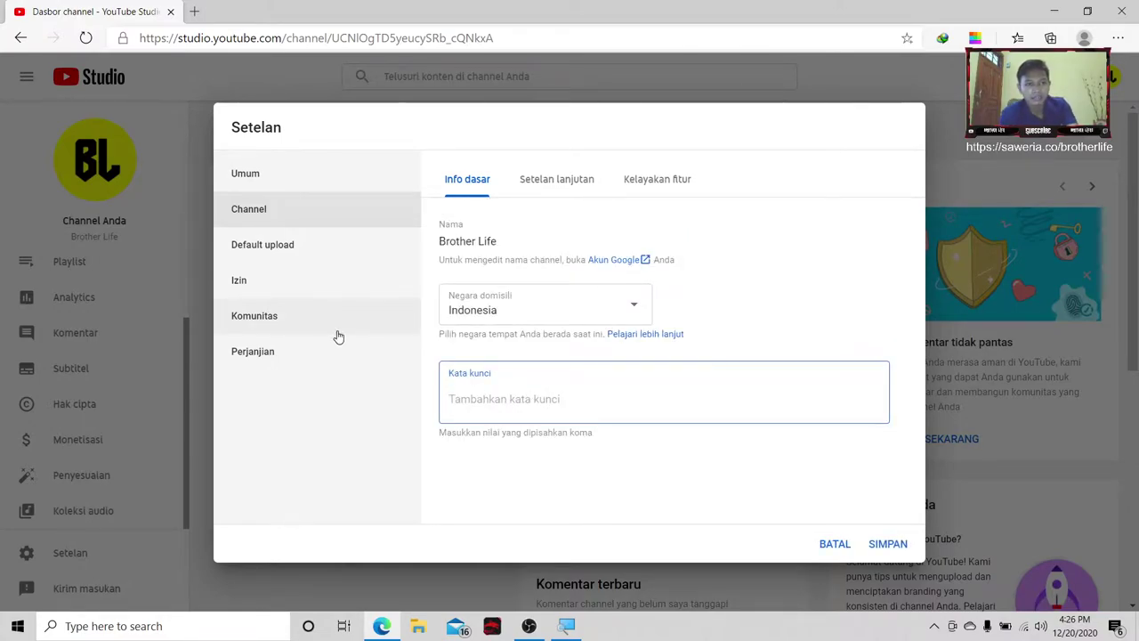
# Step: Add the channel keywords "Brother Life" and "channel brother life" as two separate entries
pyautogui.write('B')
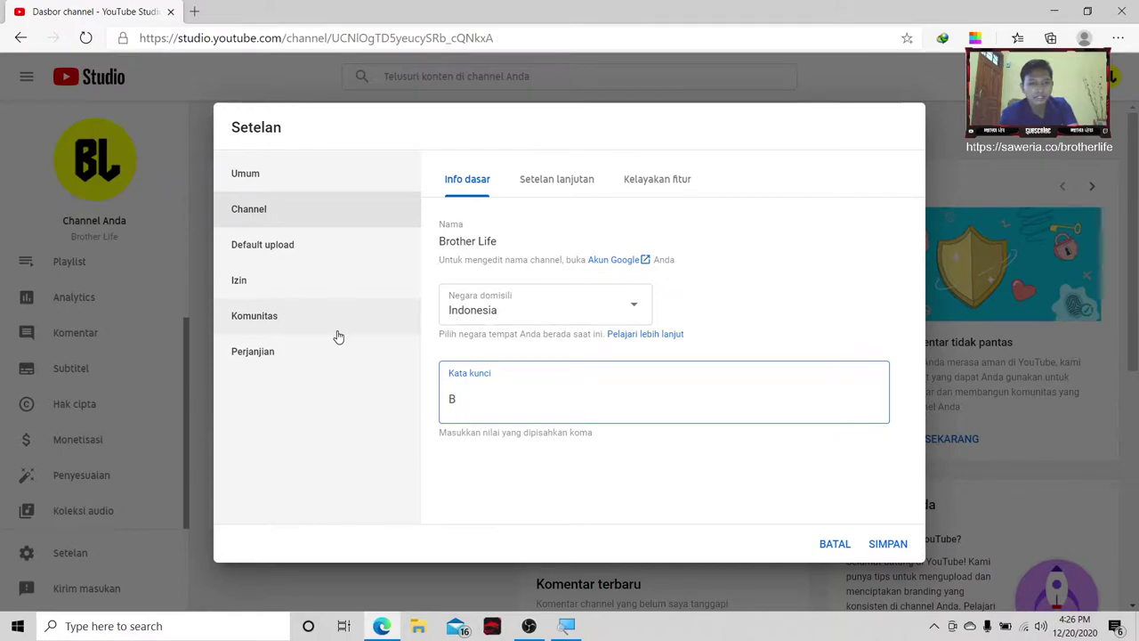
pyautogui.write('rother Life')
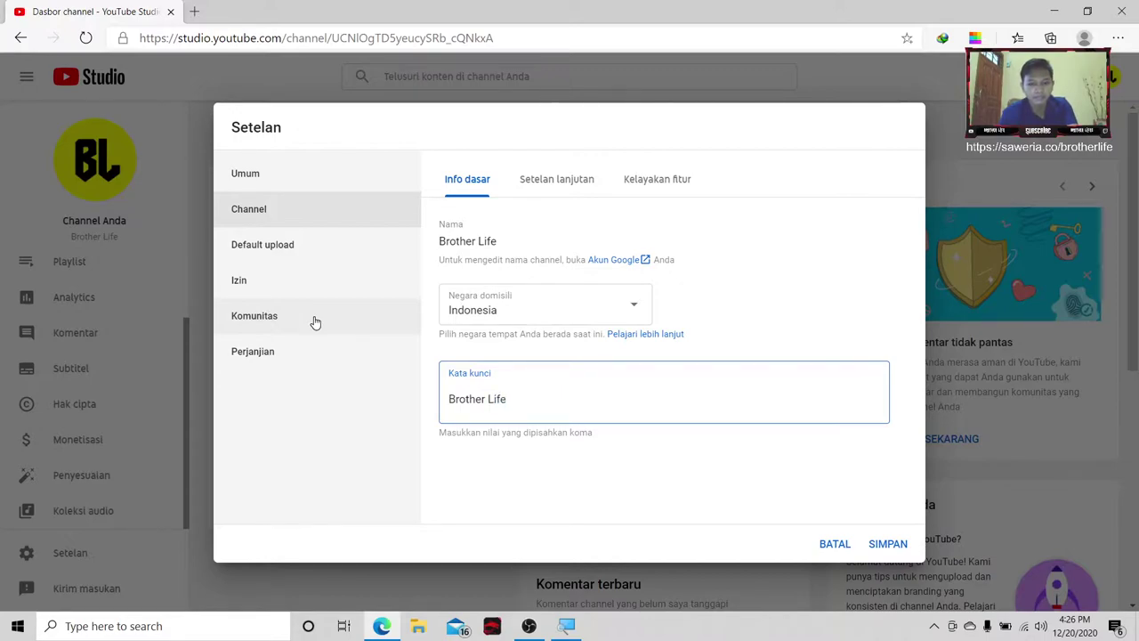
pyautogui.press('Return')
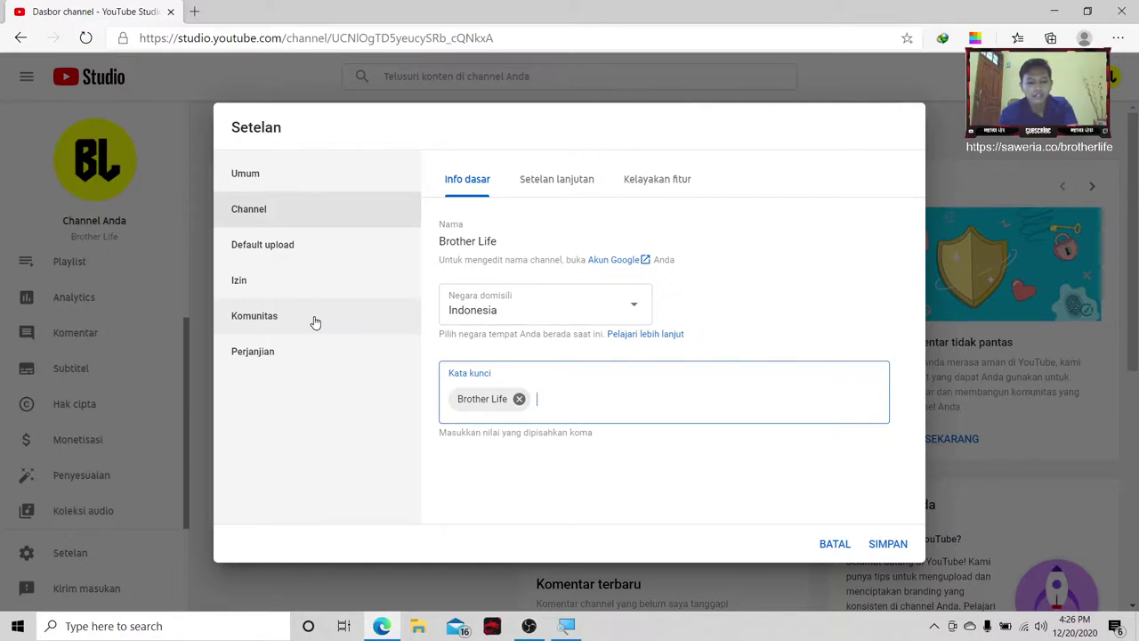
pyautogui.write('nnel')
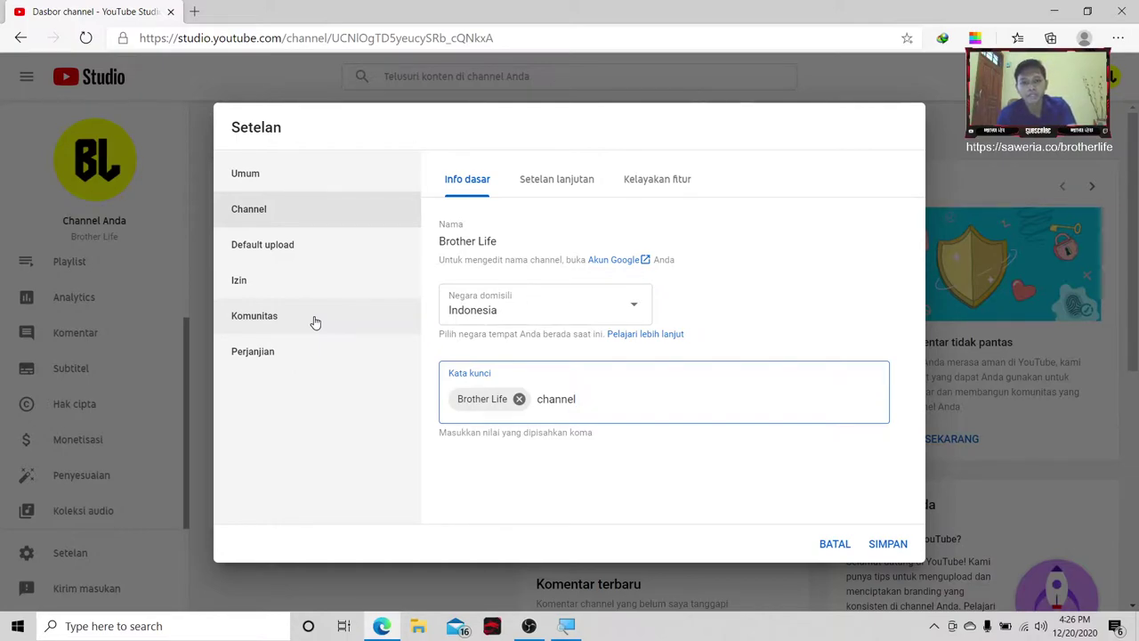
pyautogui.write('b')
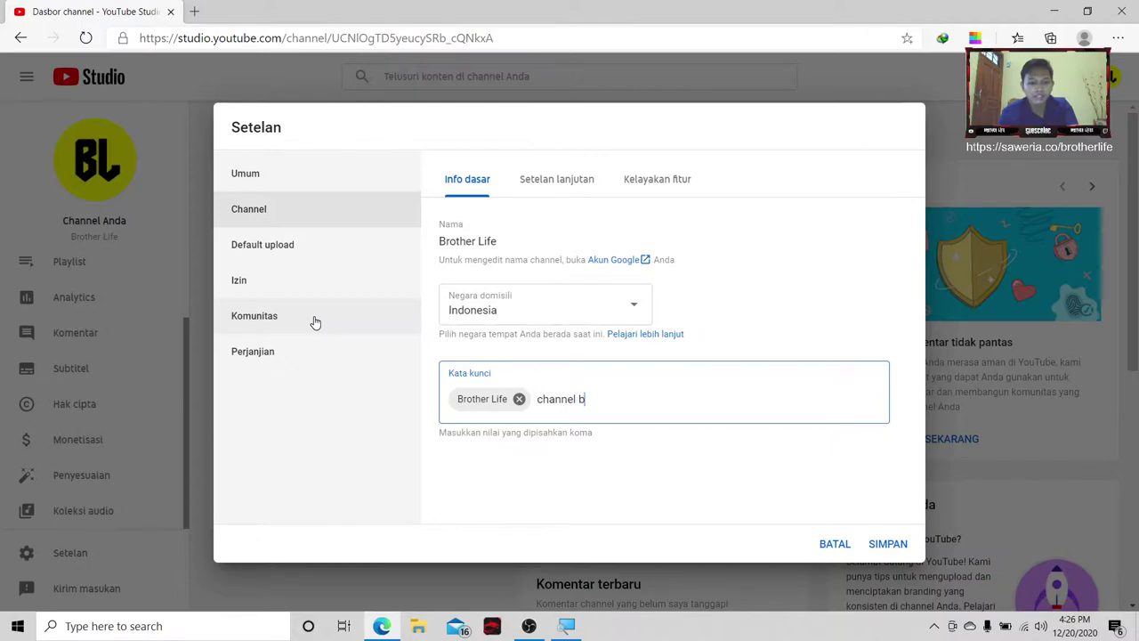
pyautogui.write('rother life')
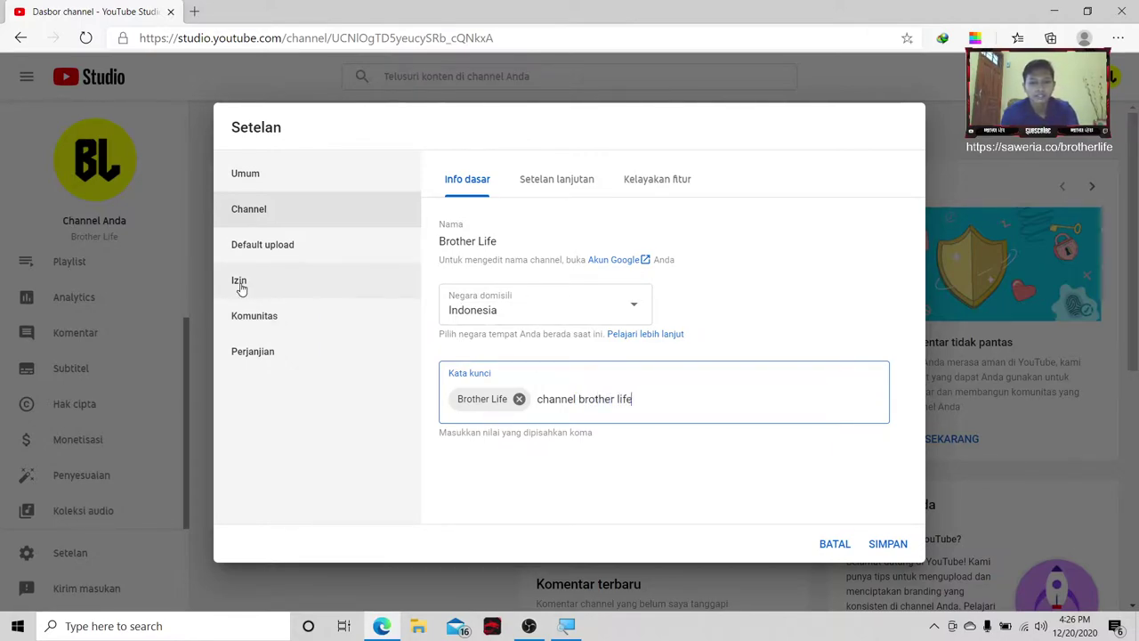
pyautogui.press('Return')
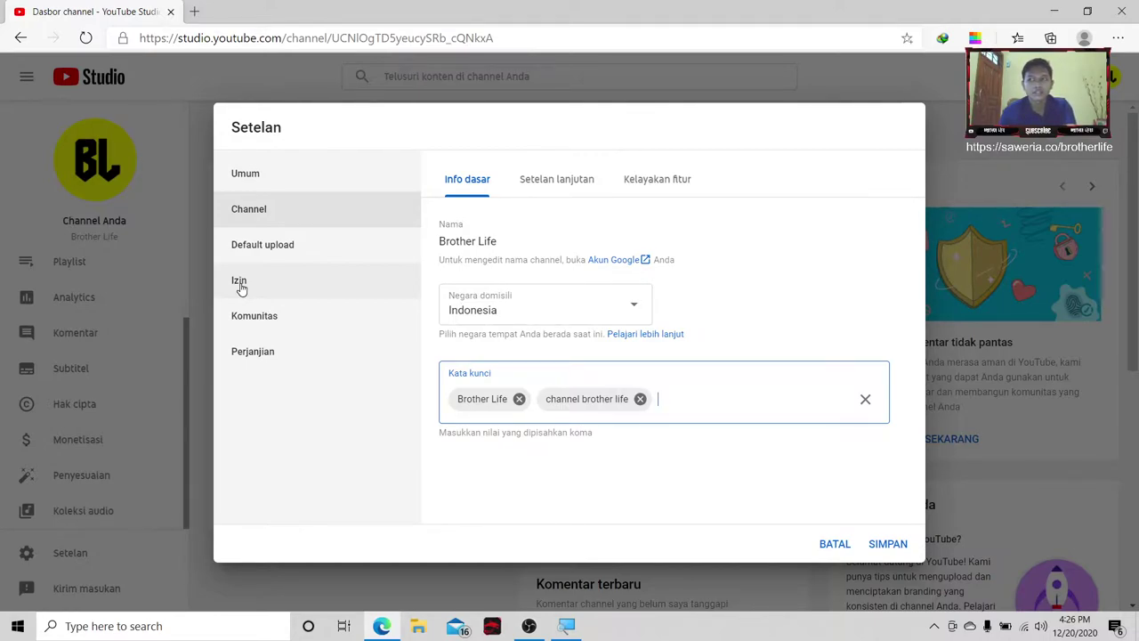
# Step: Add "game", "tutorial" and "editing" as separate channel keywords
pyautogui.write('game,')
pyautogui.press('Return')
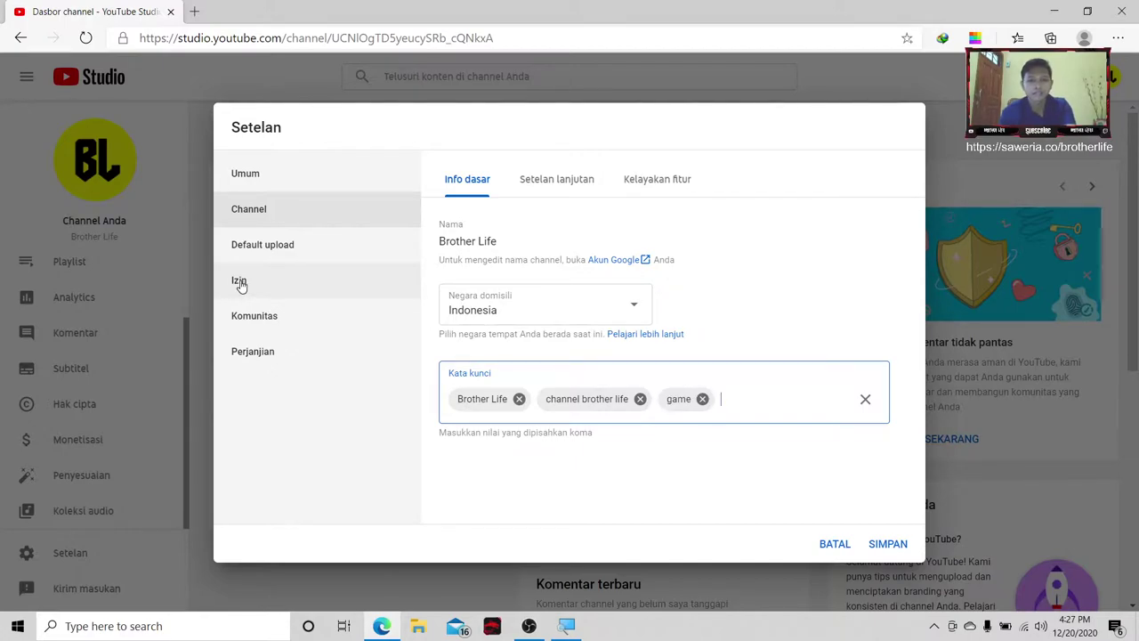
pyautogui.write('tutorial')
pyautogui.press('Return')
pyautogui.write('editin')
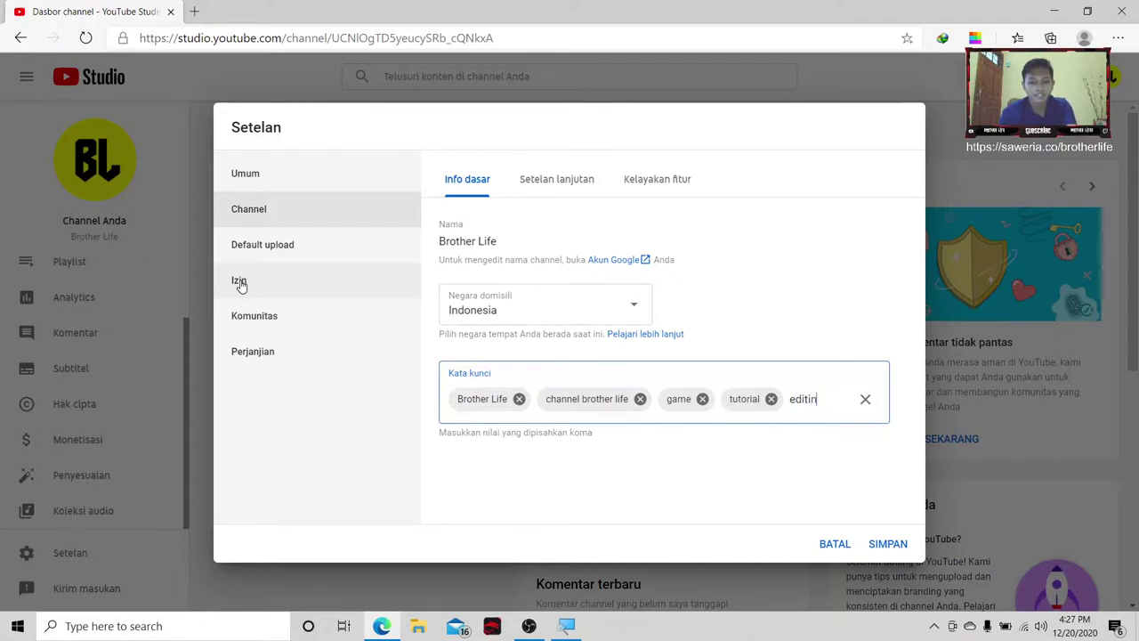
pyautogui.write('g')
pyautogui.press('Return')
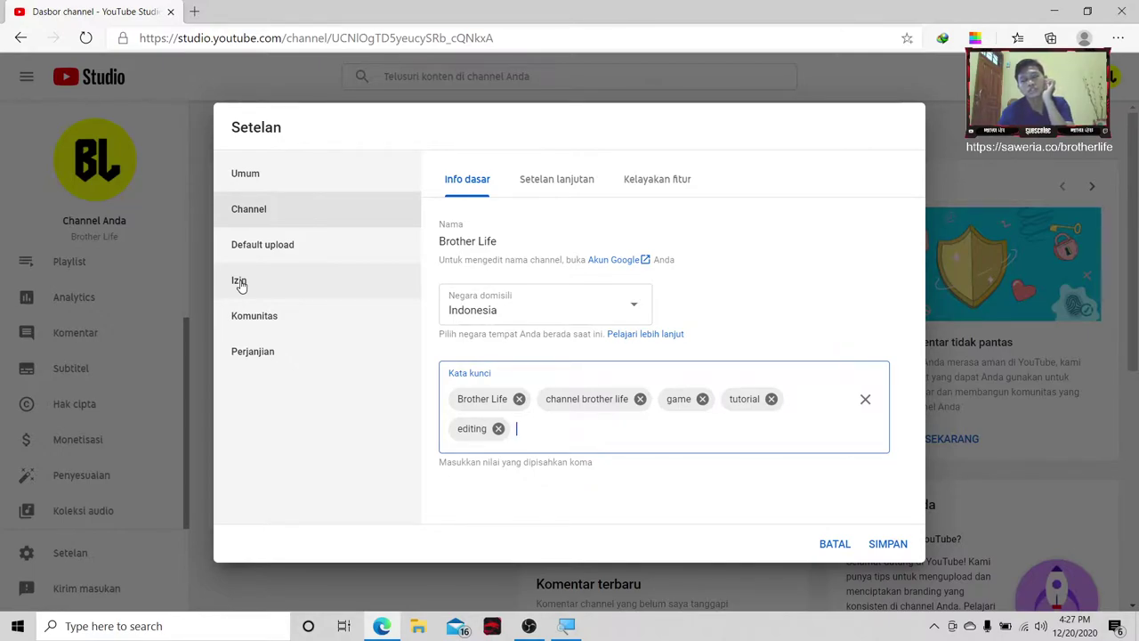
# Step: Add "unboxing" and "bisnis" as separate channel keywords
pyautogui.write('unboxing')
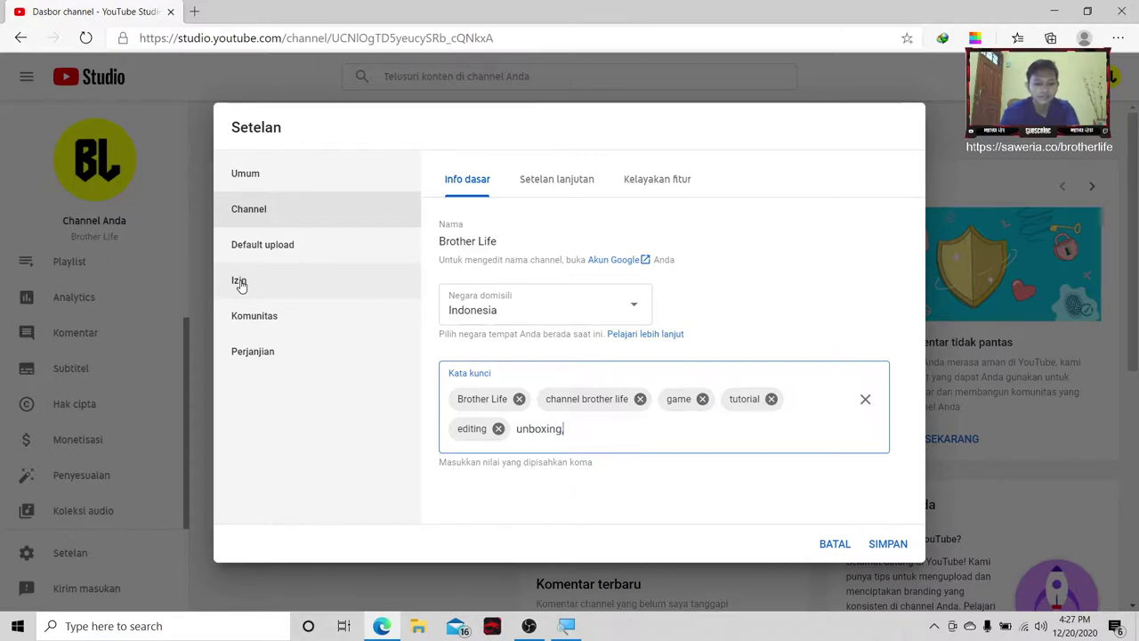
pyautogui.press('Return')
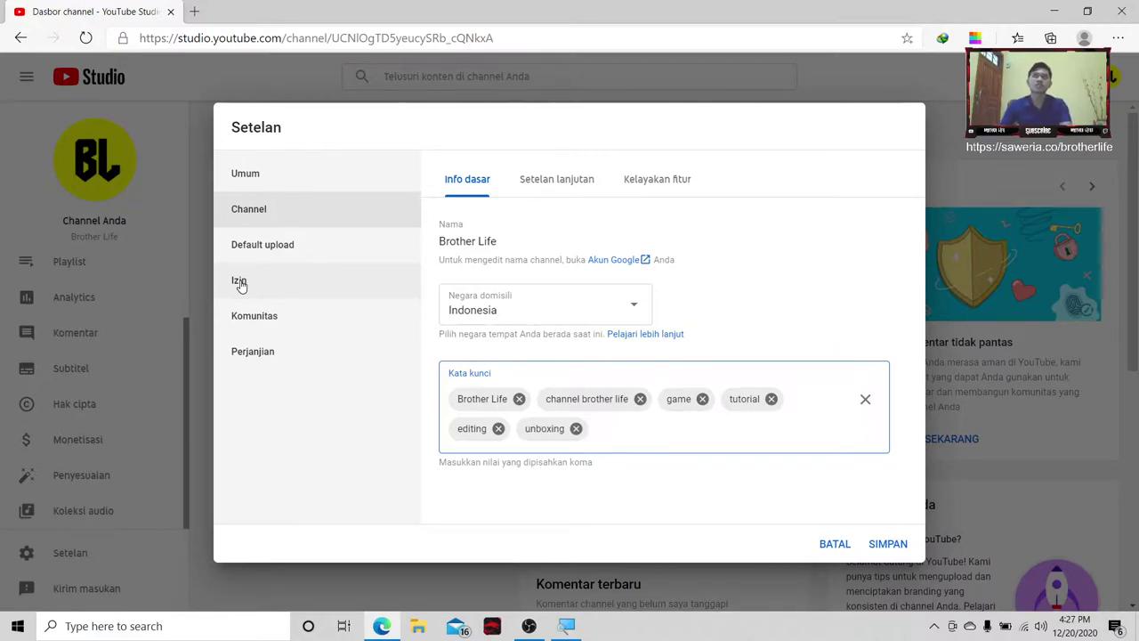
pyautogui.write('bisnis,')
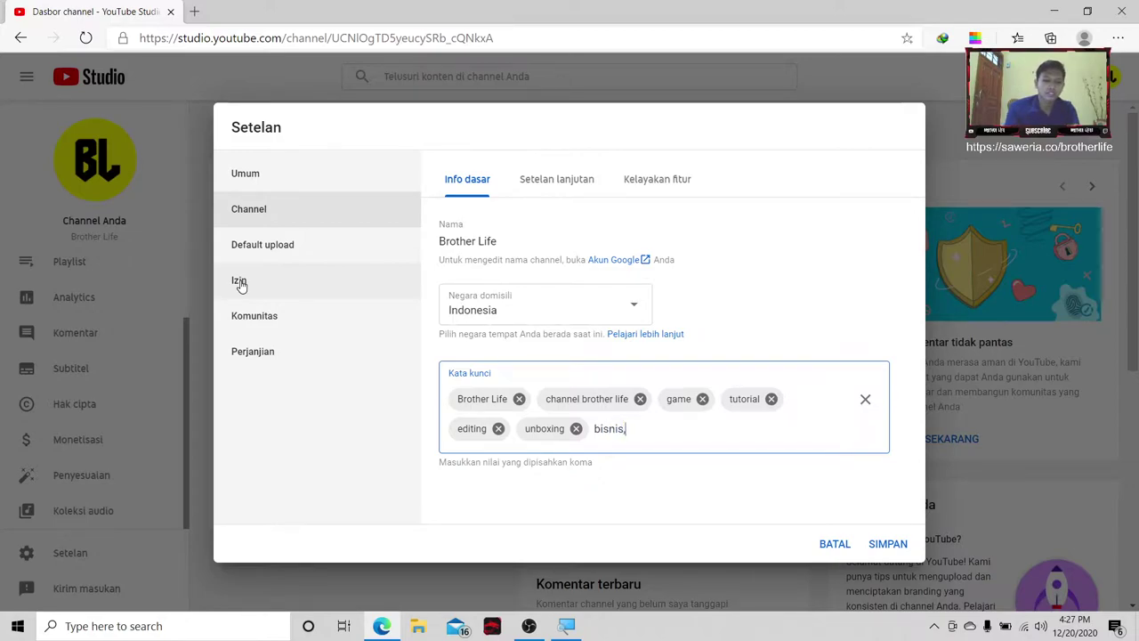
pyautogui.press('Return')
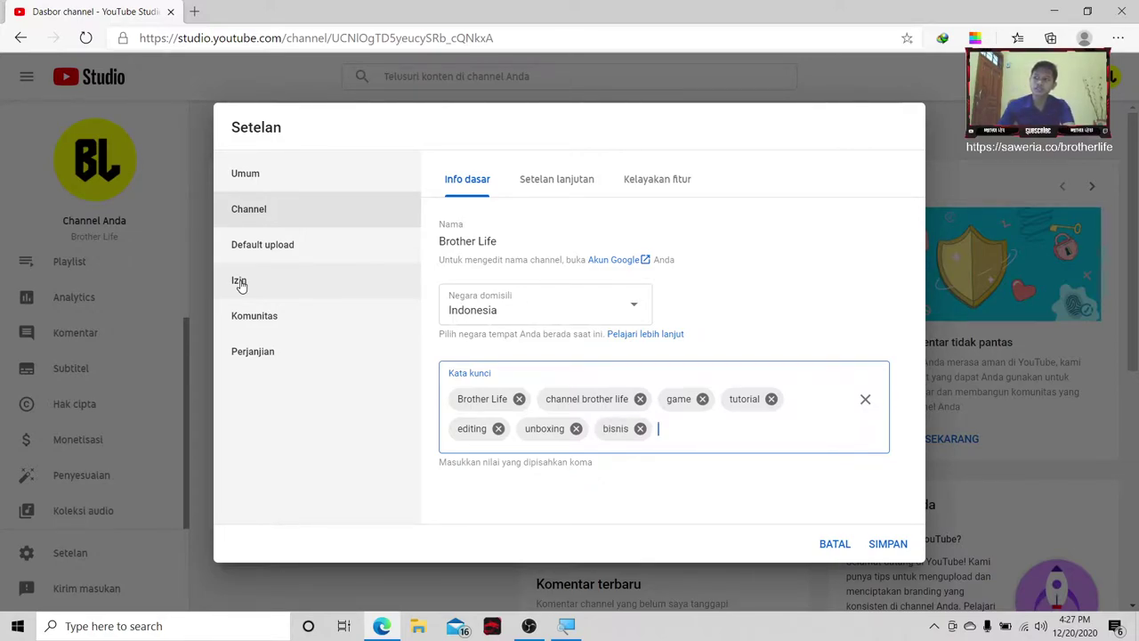
# Step: Add "review", "tips", "and" and "trick" as separate channel keywords
pyautogui.write('re')
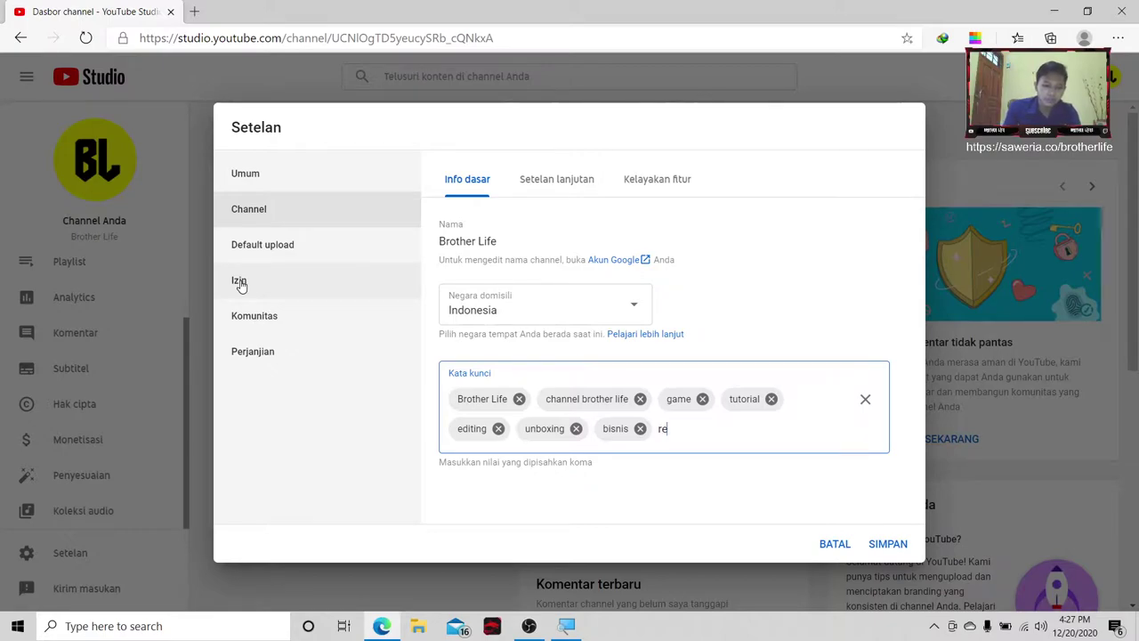
pyautogui.write('view')
pyautogui.press('Return')
pyautogui.write('tips')
pyautogui.press('Return')
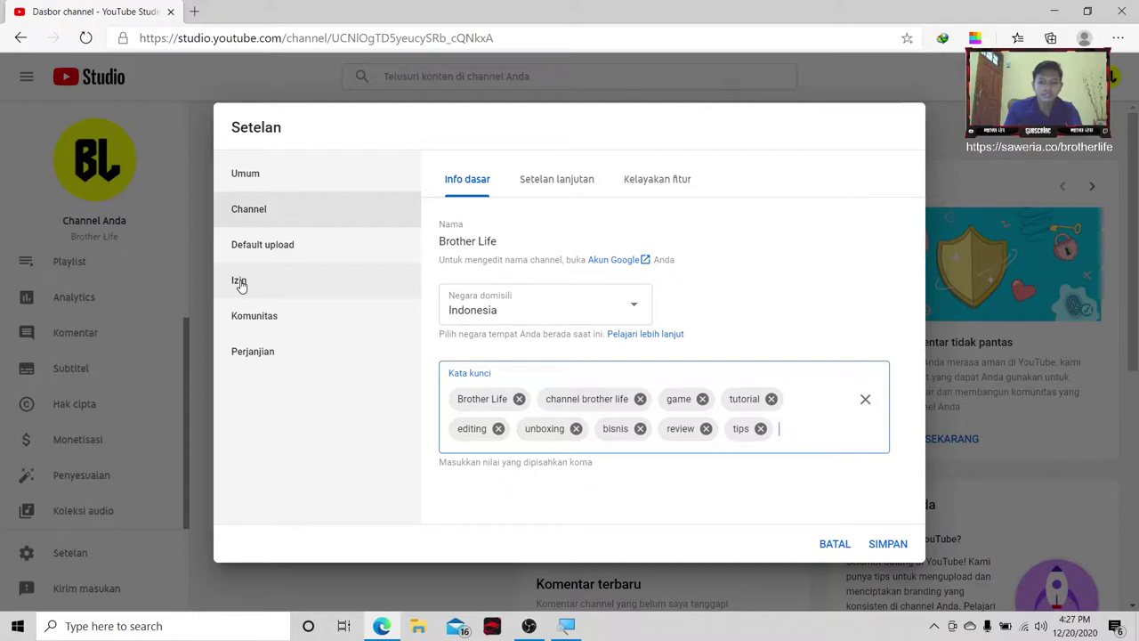
pyautogui.write('and')
pyautogui.press('Return')
pyautogui.write('tri')
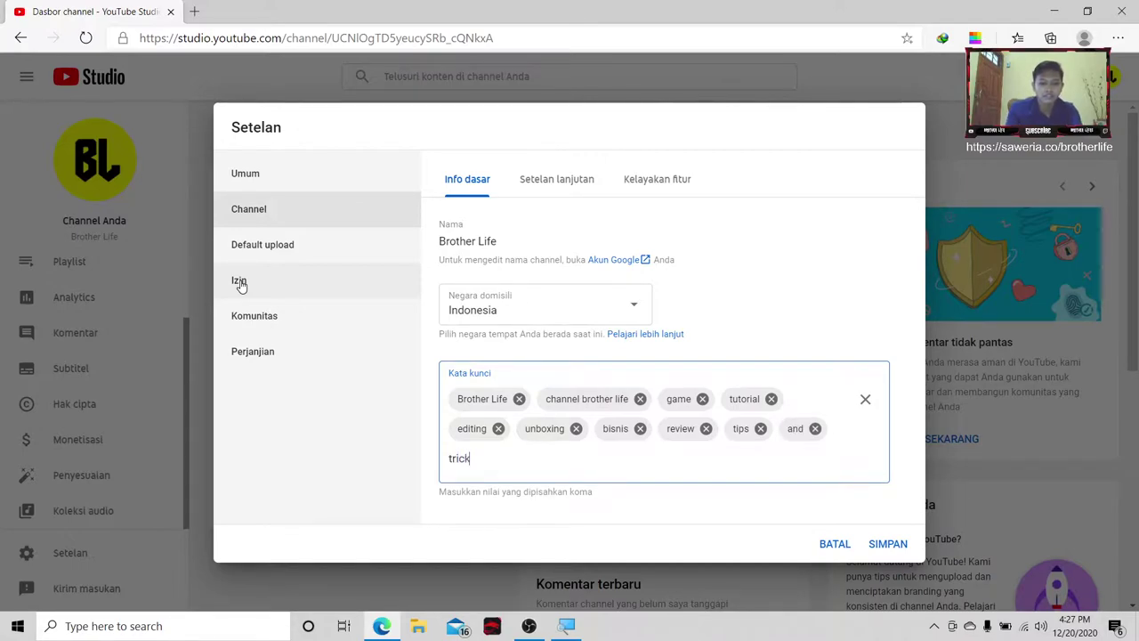
pyautogui.write('ck')
pyautogui.press('Return')
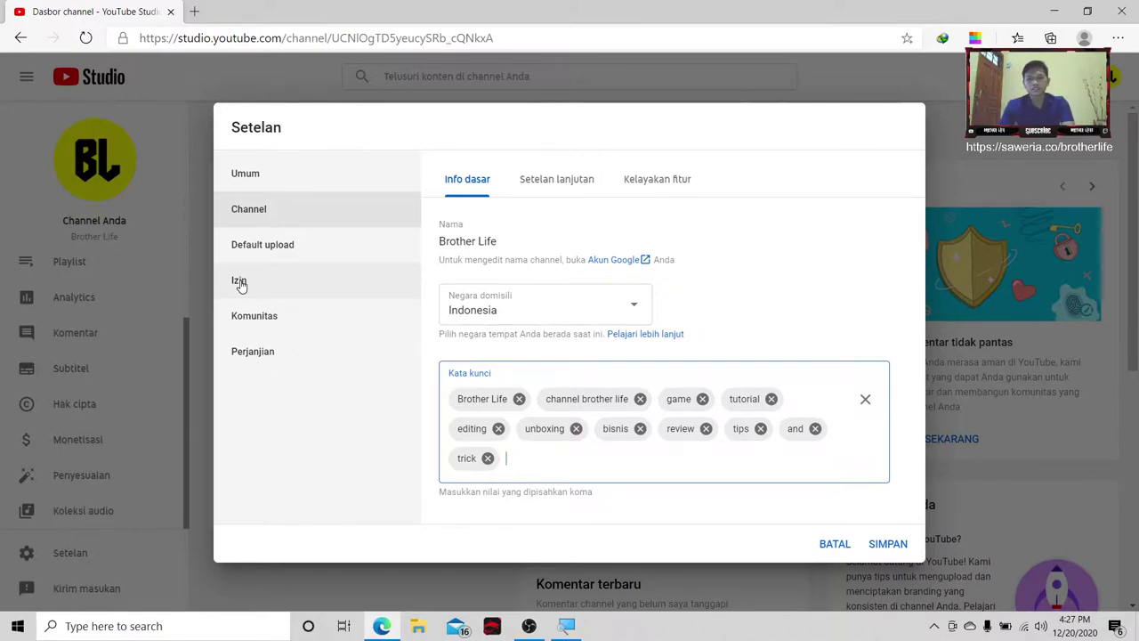
# Step: Add "podcast", "brother life" and "2020" as separate channel keywords
pyautogui.write('podcast')
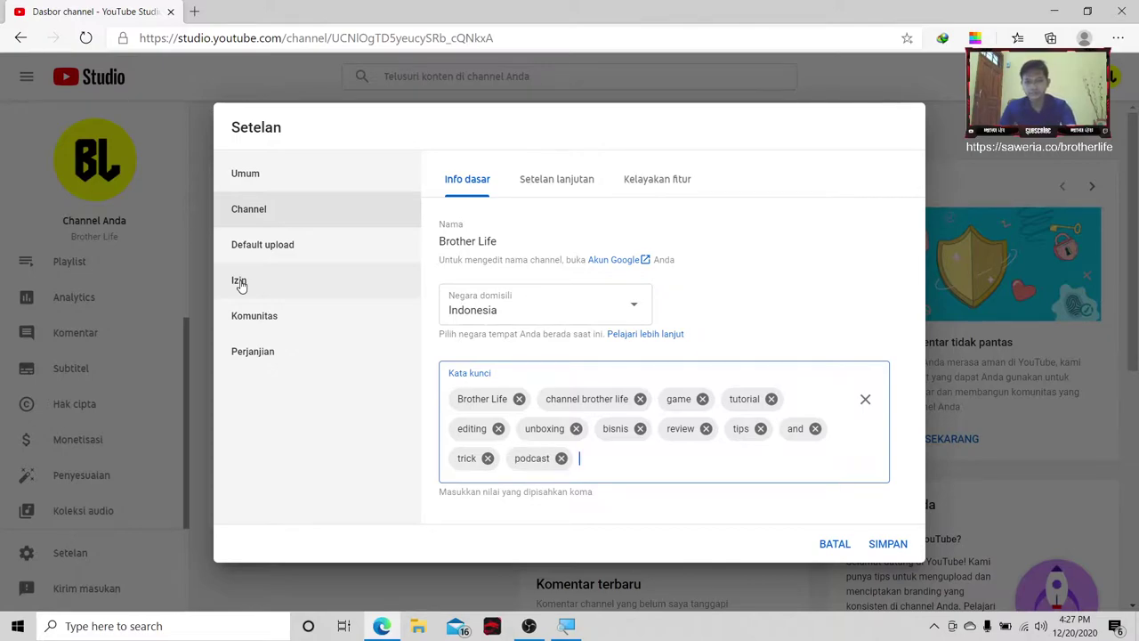
pyautogui.write(', brother life')
pyautogui.press('Return')
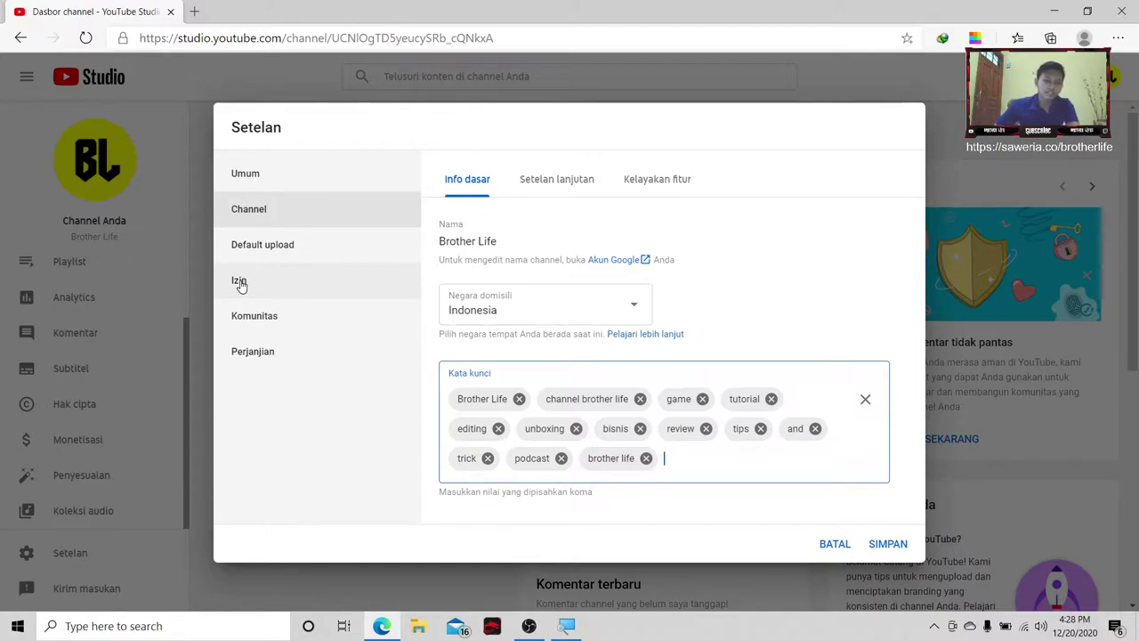
pyautogui.write('2020')
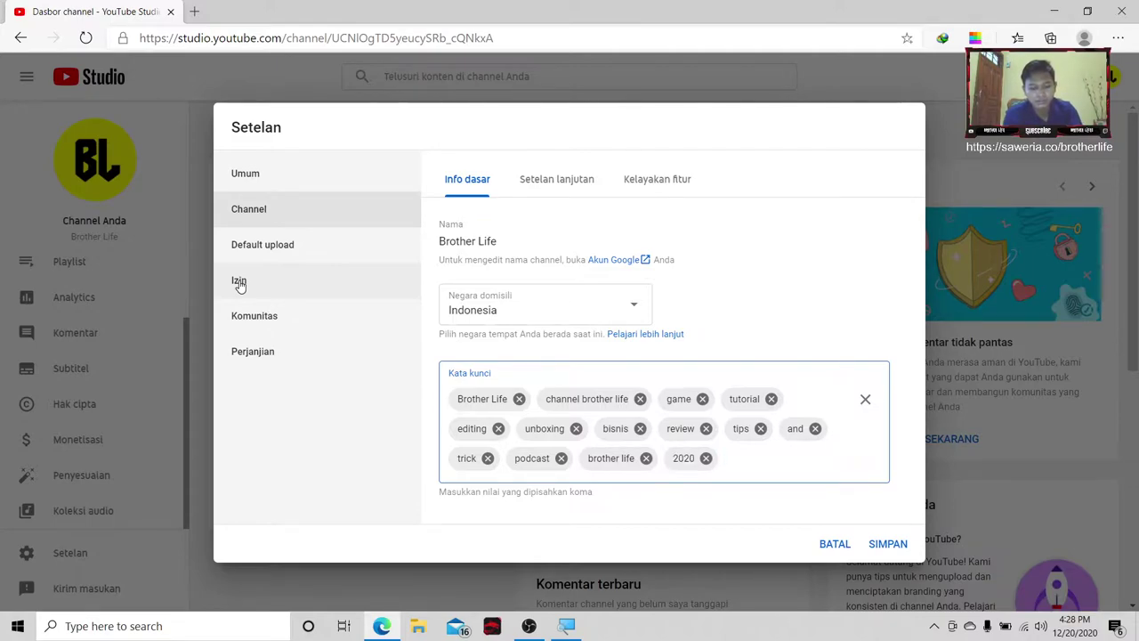
# Step: Add "youtube", "fanfest", "gamer" and "saluran brother life" as separate channel keywords
pyautogui.write(', youtu')
pyautogui.write('be, ')
pyautogui.write('fanfest')
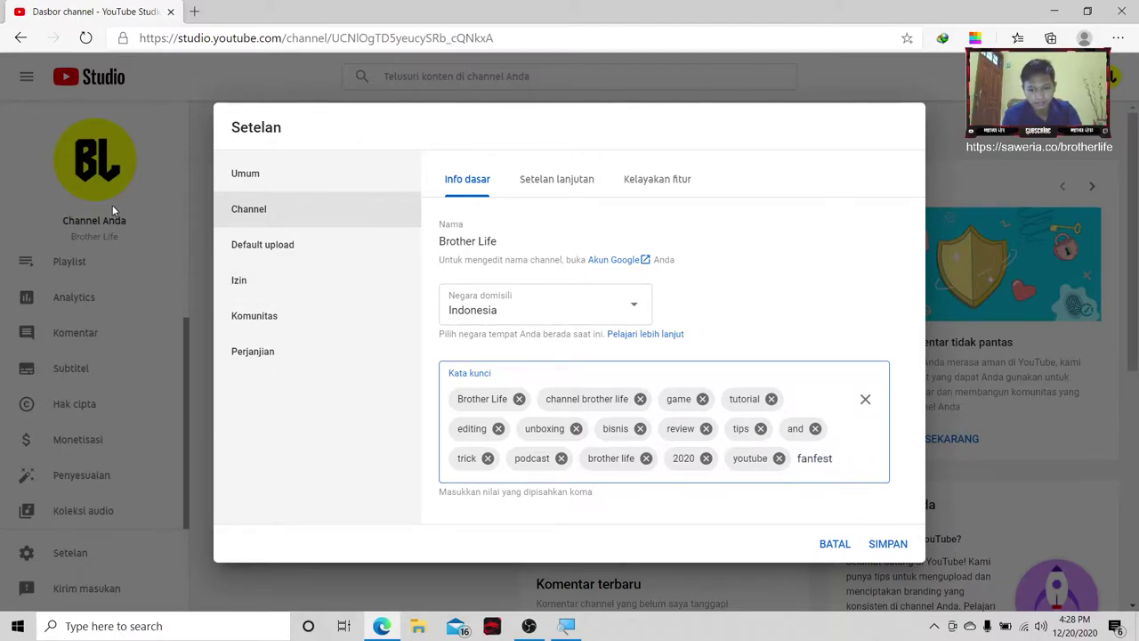
pyautogui.write(', ')
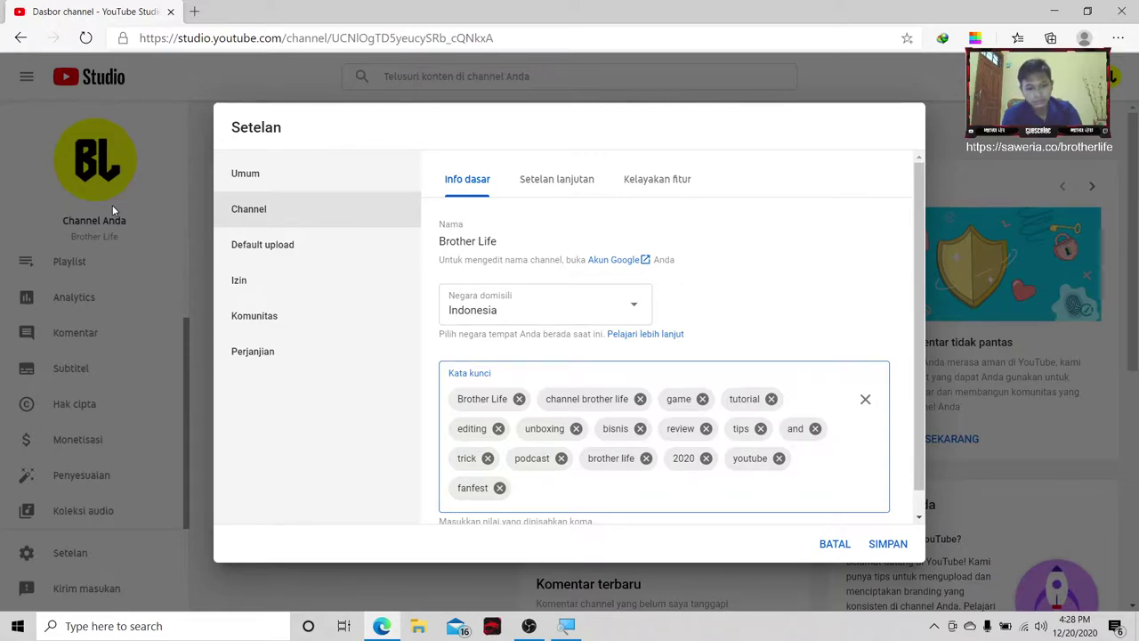
pyautogui.write('gamer')
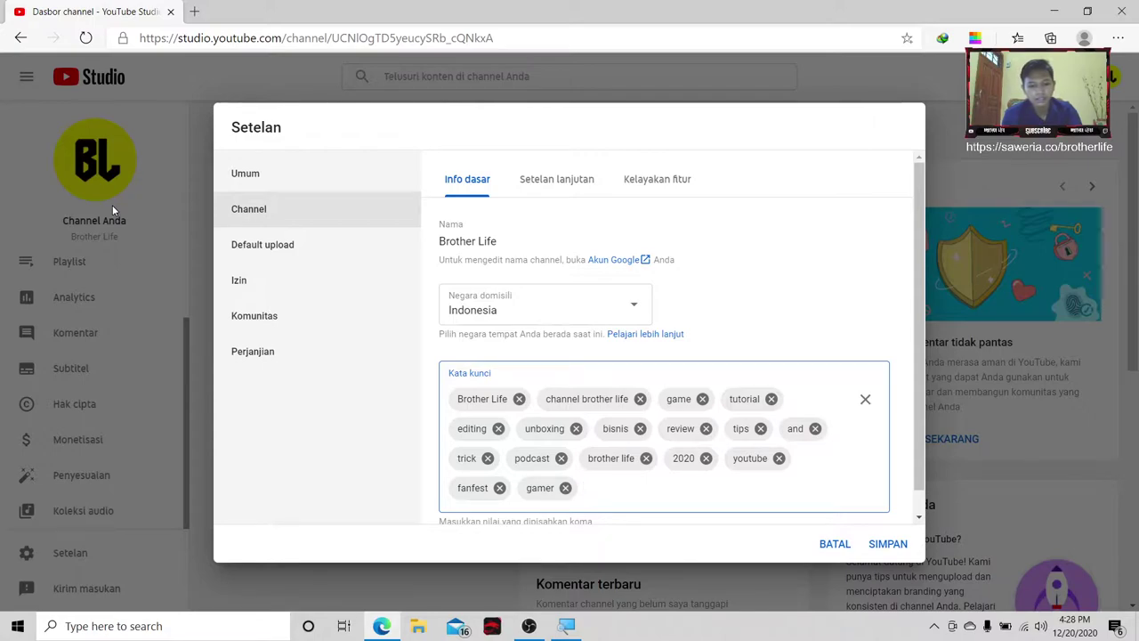
pyautogui.write(', saluran brother life')
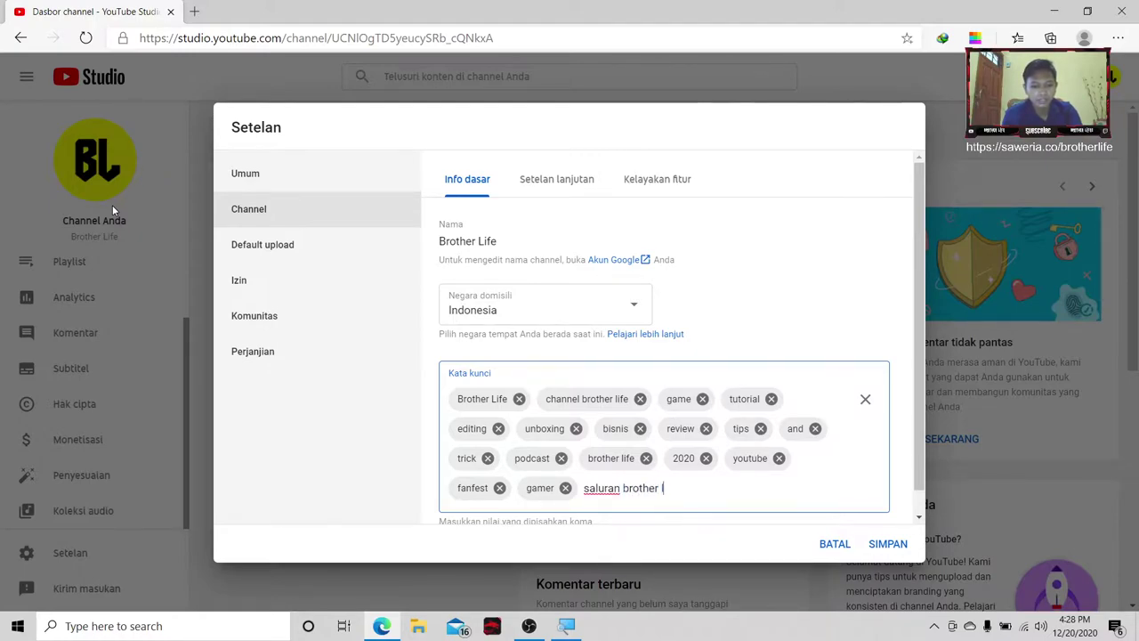
pyautogui.press('Return')
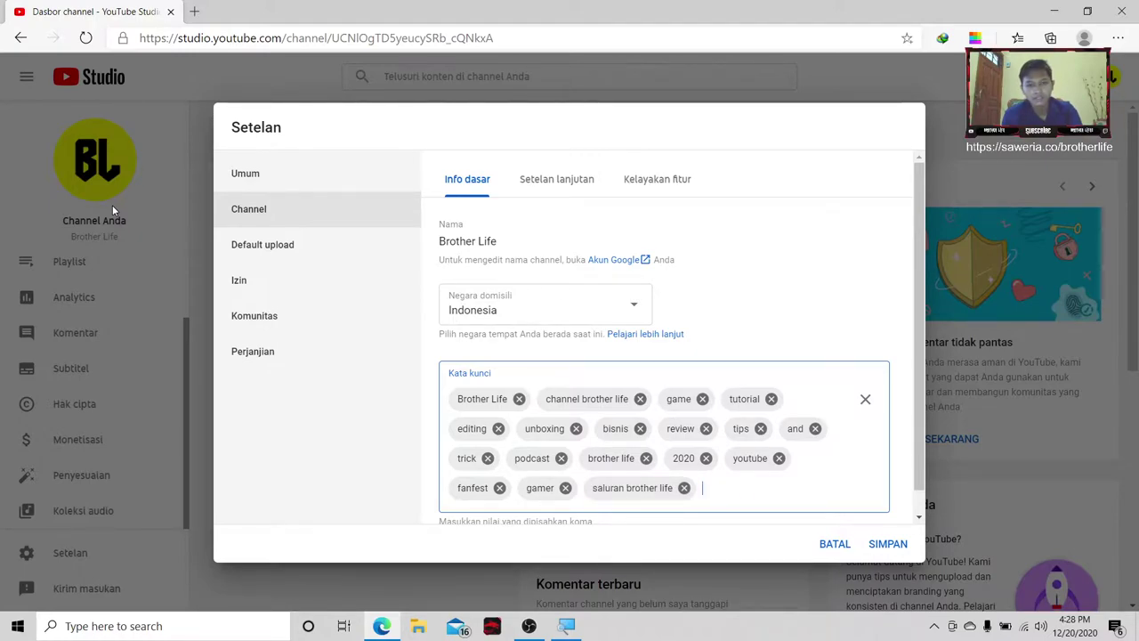
# Step: Add "saham" and "tutorial brother life" as separate channel keywords
pyautogui.write('saham')
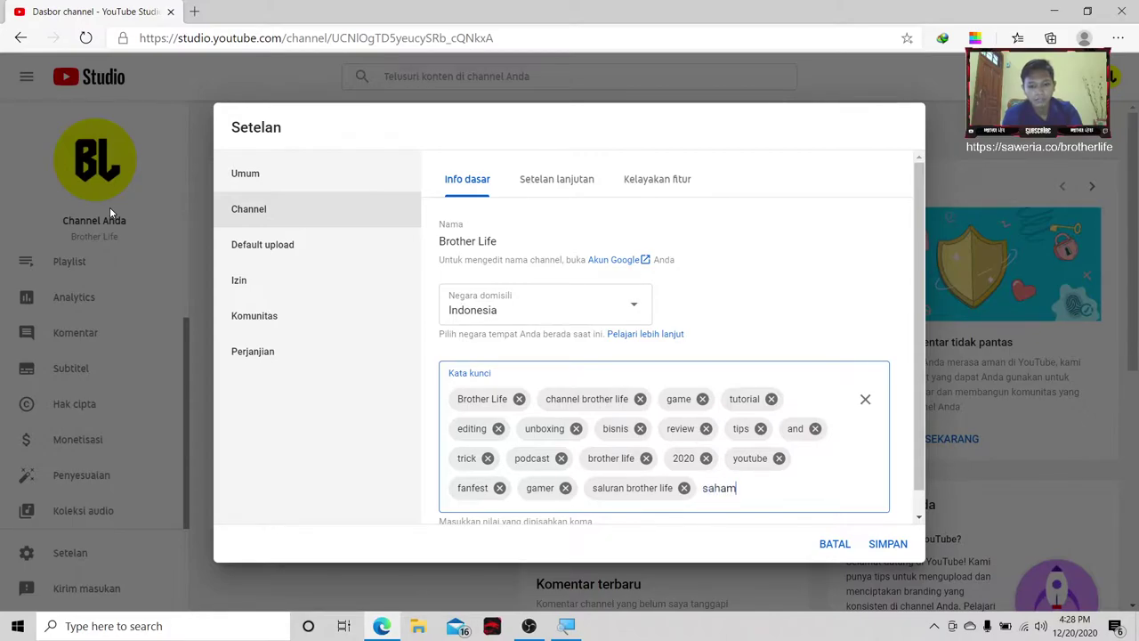
pyautogui.press('Return')
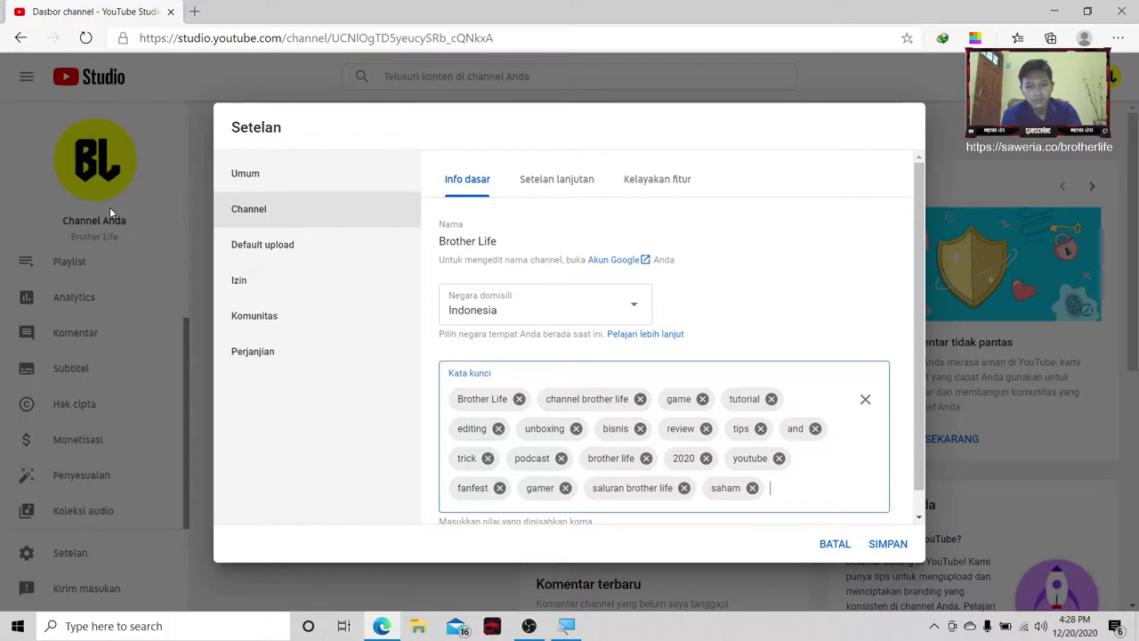
pyautogui.write('tu')
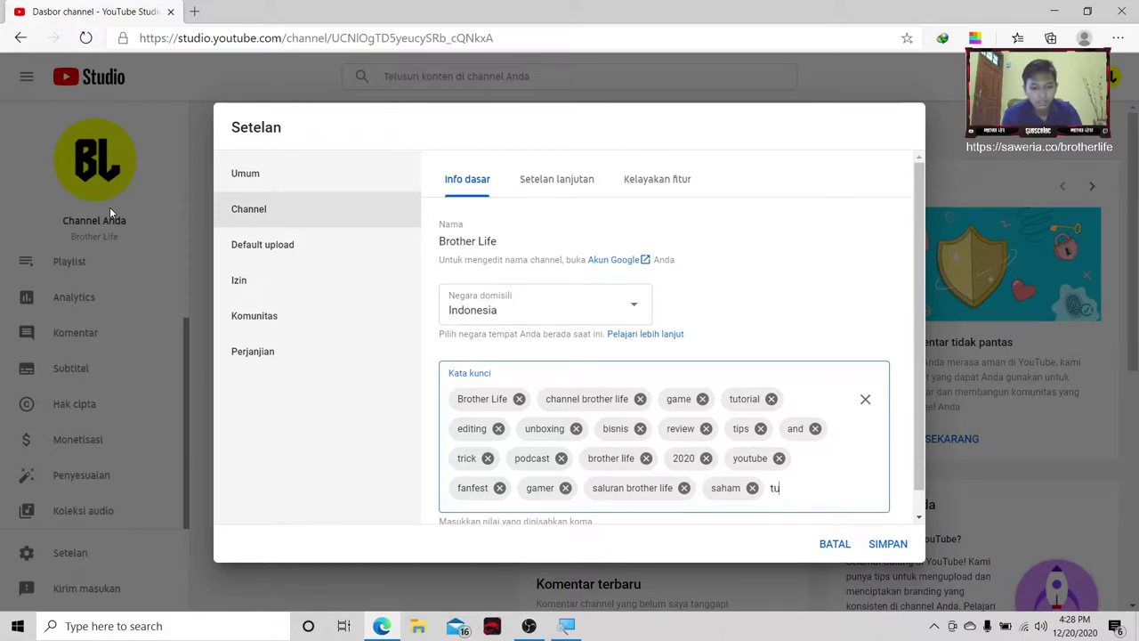
pyautogui.write('torial brother l')
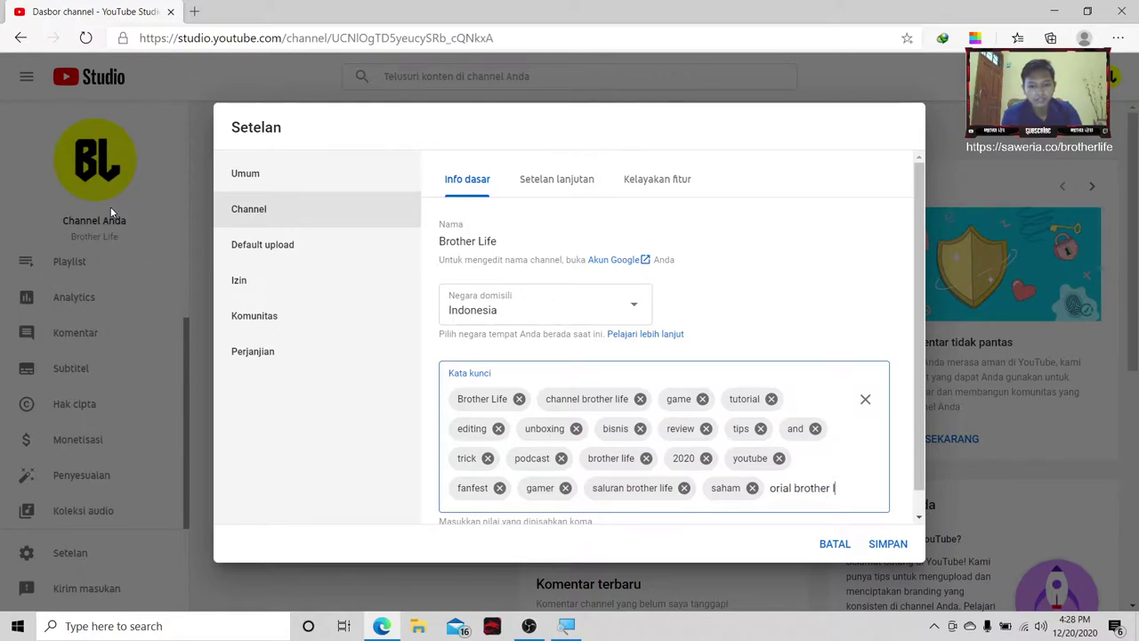
pyautogui.write('ife')
pyautogui.press('Return')
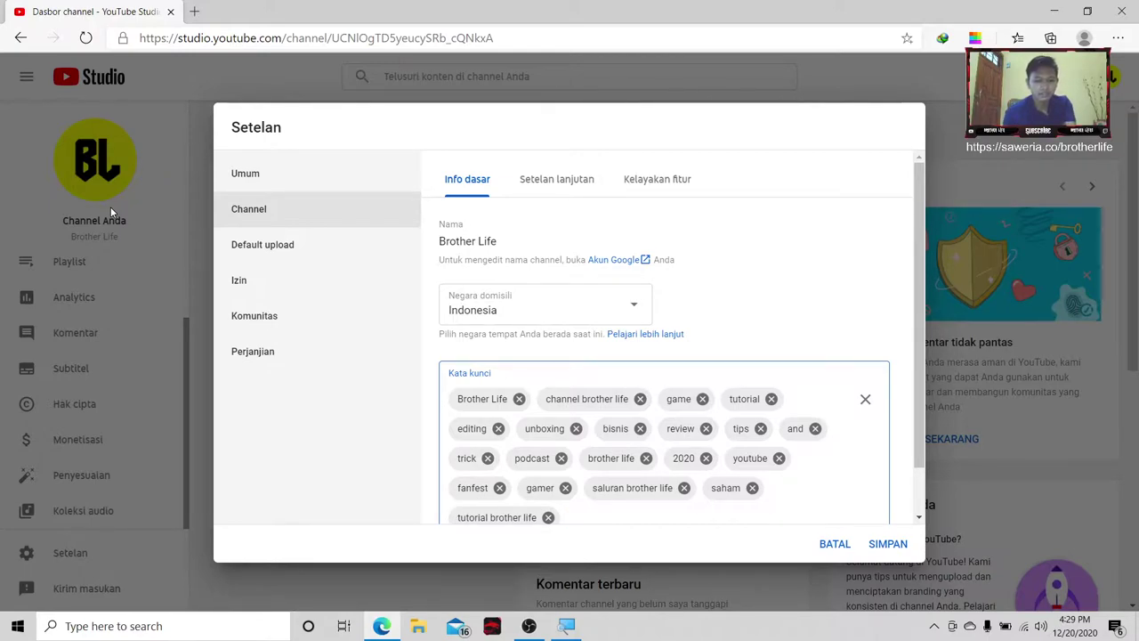
# Step: Add "subscribe" and "viral" as separate channel keywords
pyautogui.write('subscri')
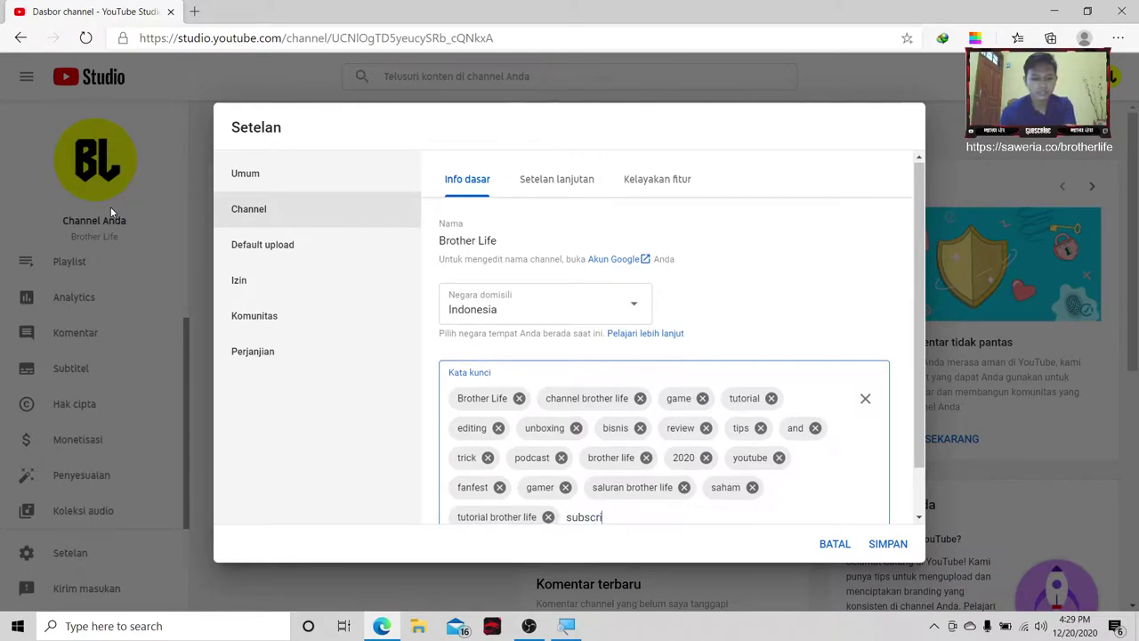
pyautogui.write('be')
pyautogui.press('Return')
pyautogui.write('r')
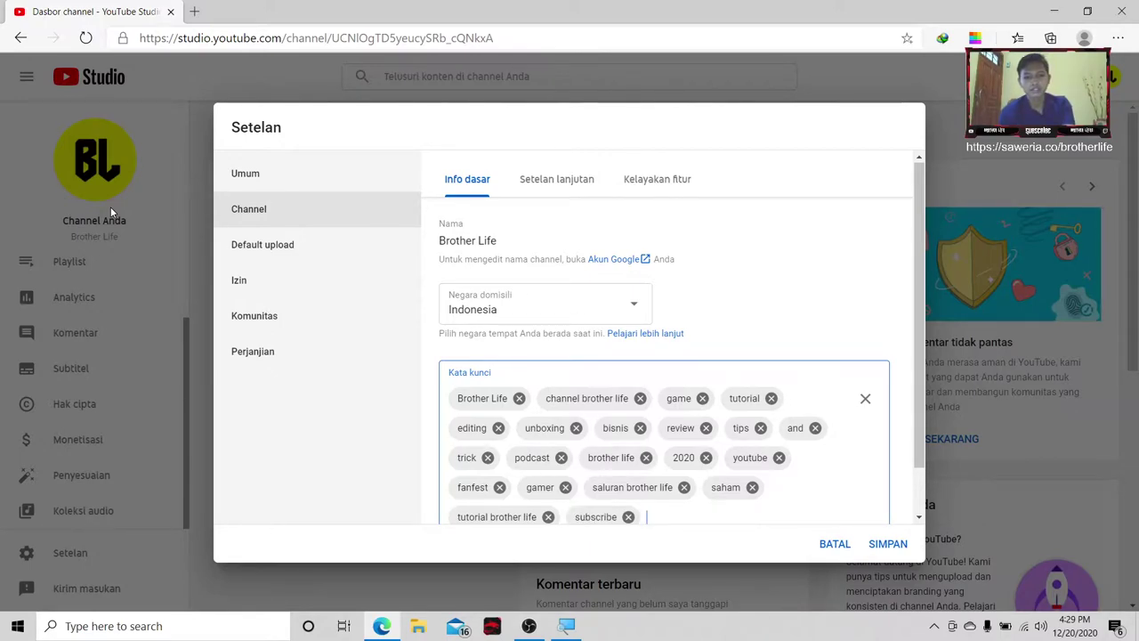
pyautogui.write('vi')
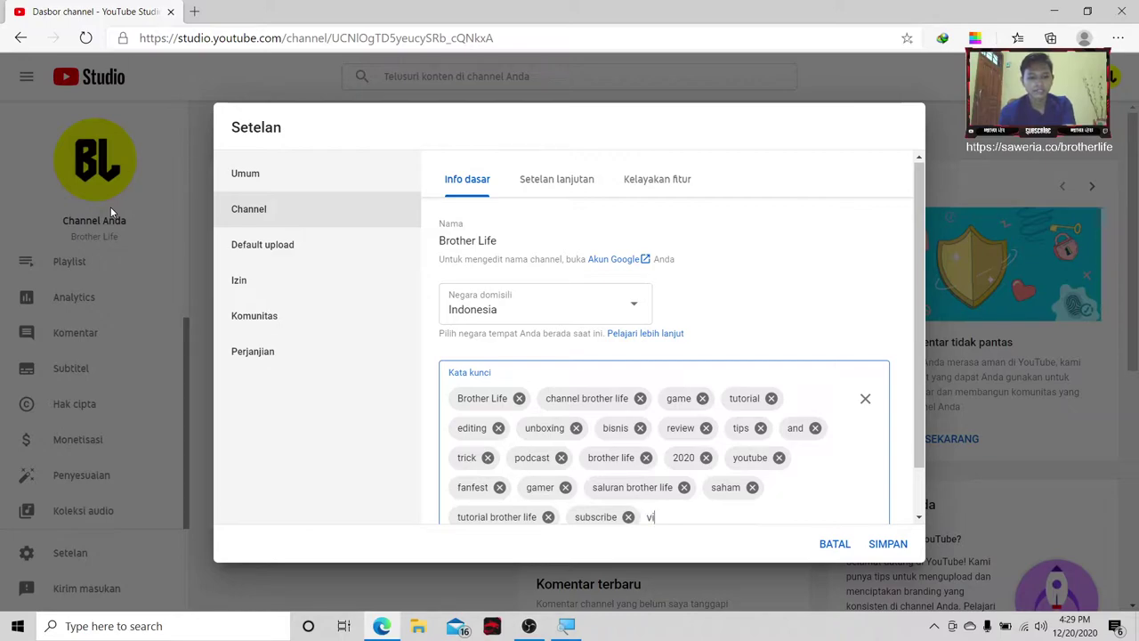
pyautogui.write('ral,')
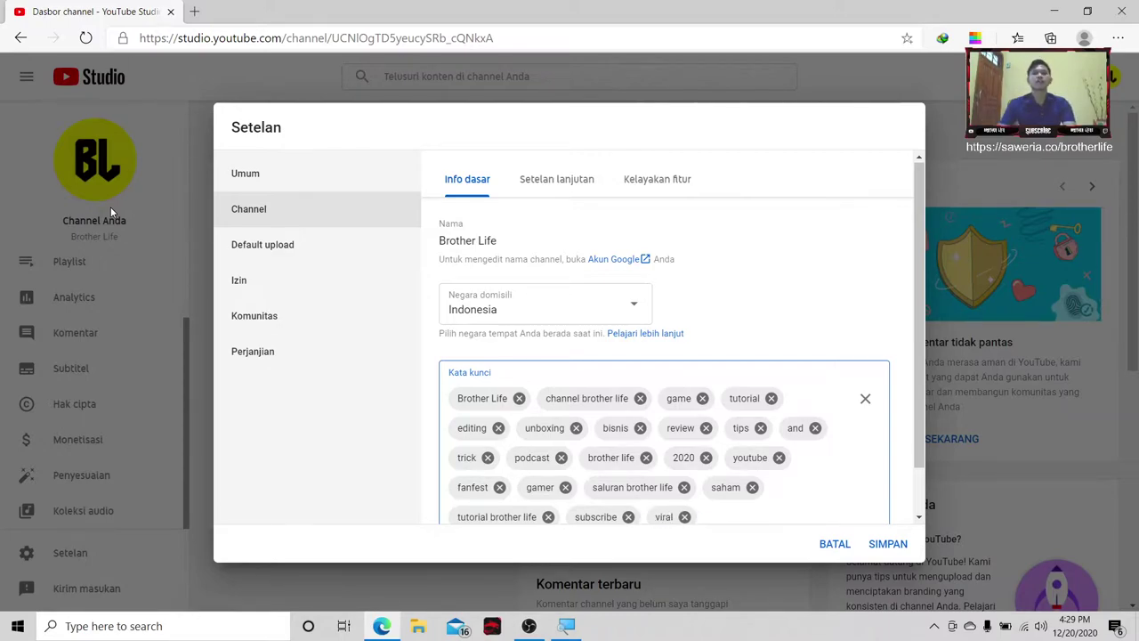
# Step: Review the completed keyword list and save the channel settings
pyautogui.scroll(-1, 737, 289)
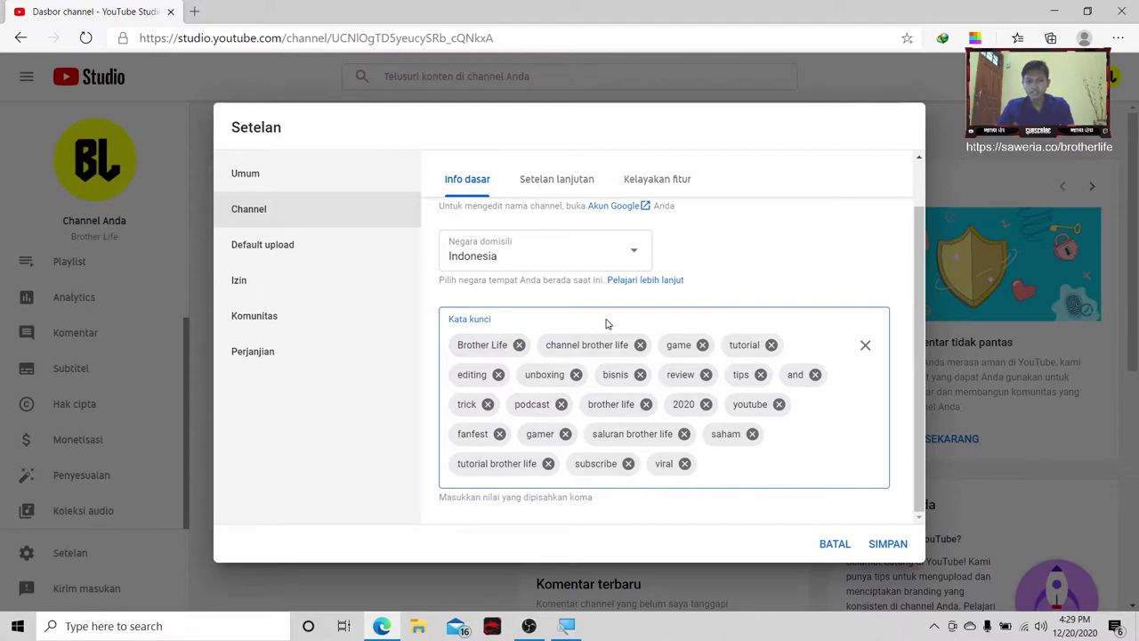
pyautogui.click(712, 298)
pyautogui.scroll(1, 735, 290)
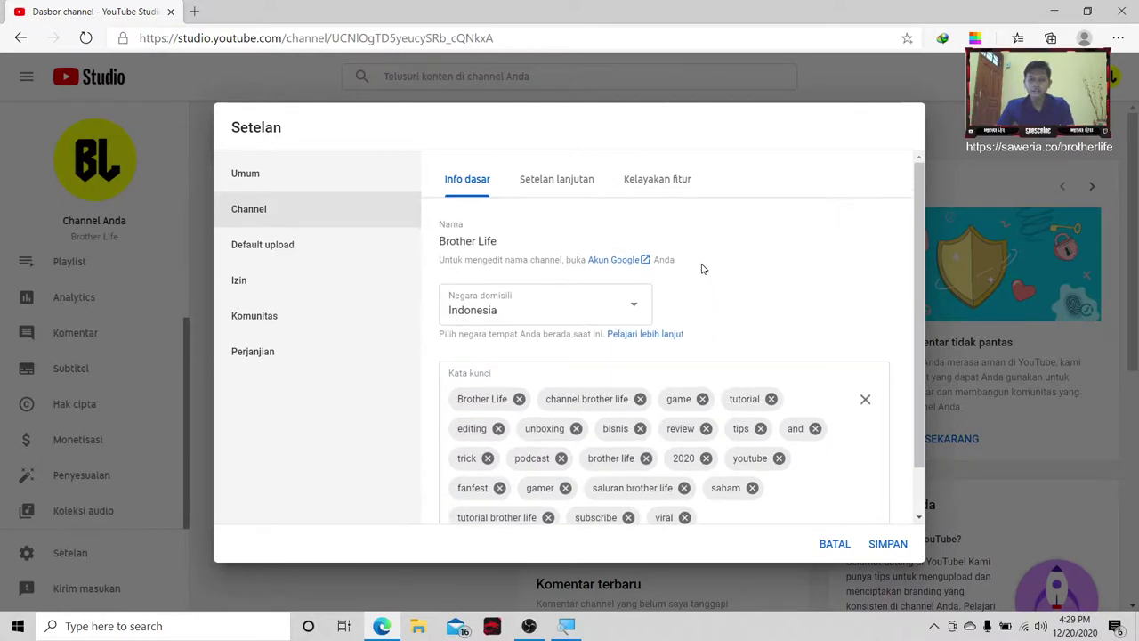
pyautogui.scroll(-1, 487, 354)
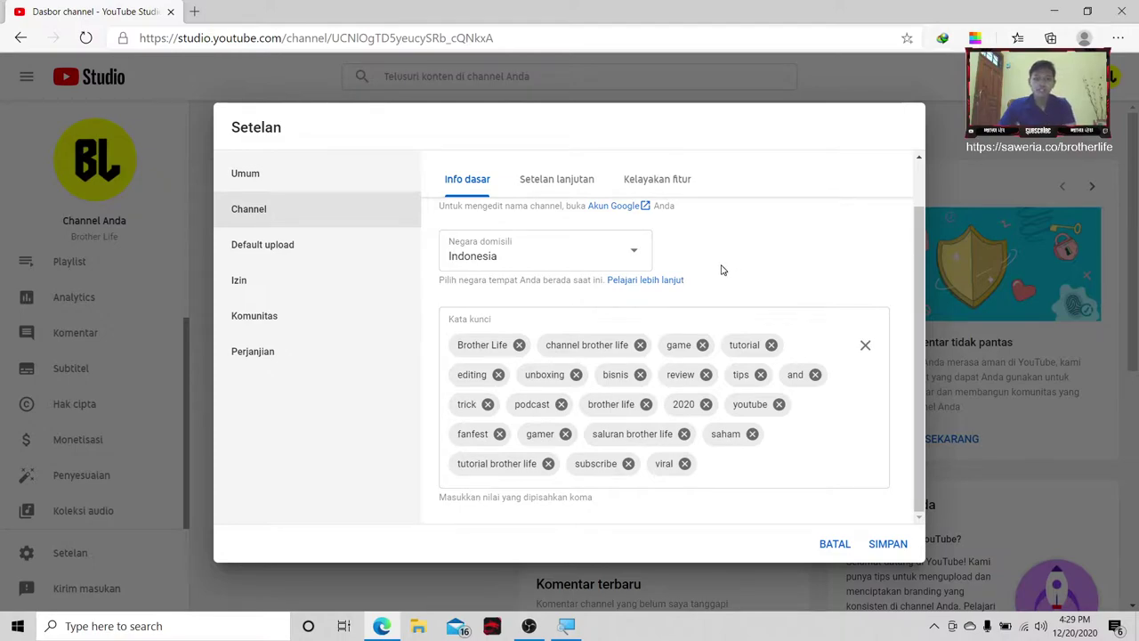
pyautogui.click(713, 469)
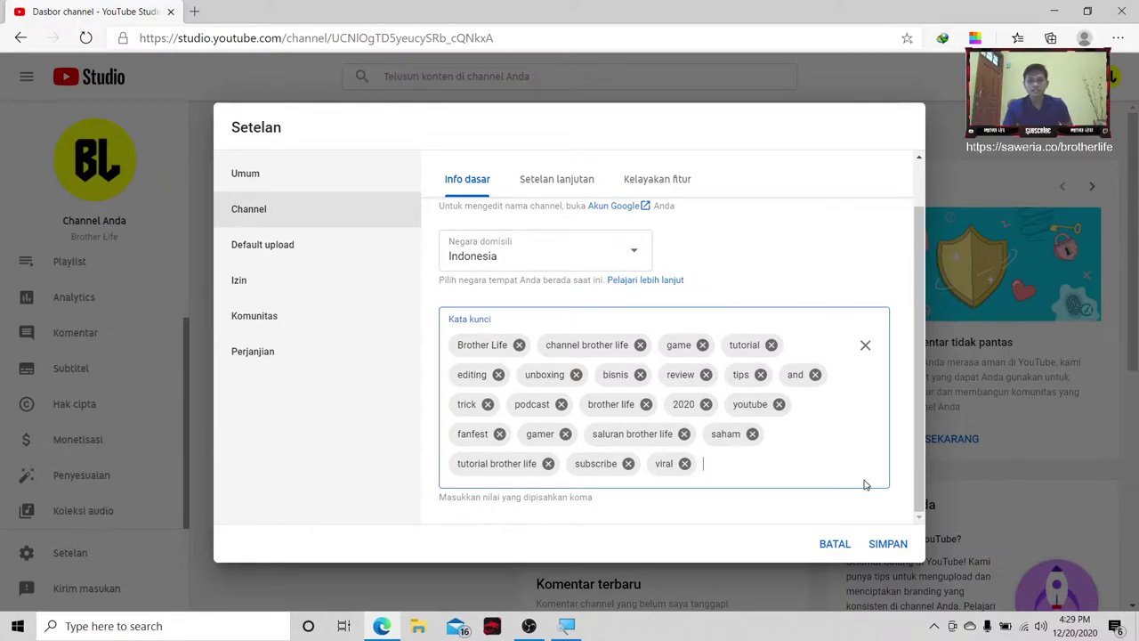
pyautogui.click(899, 552)
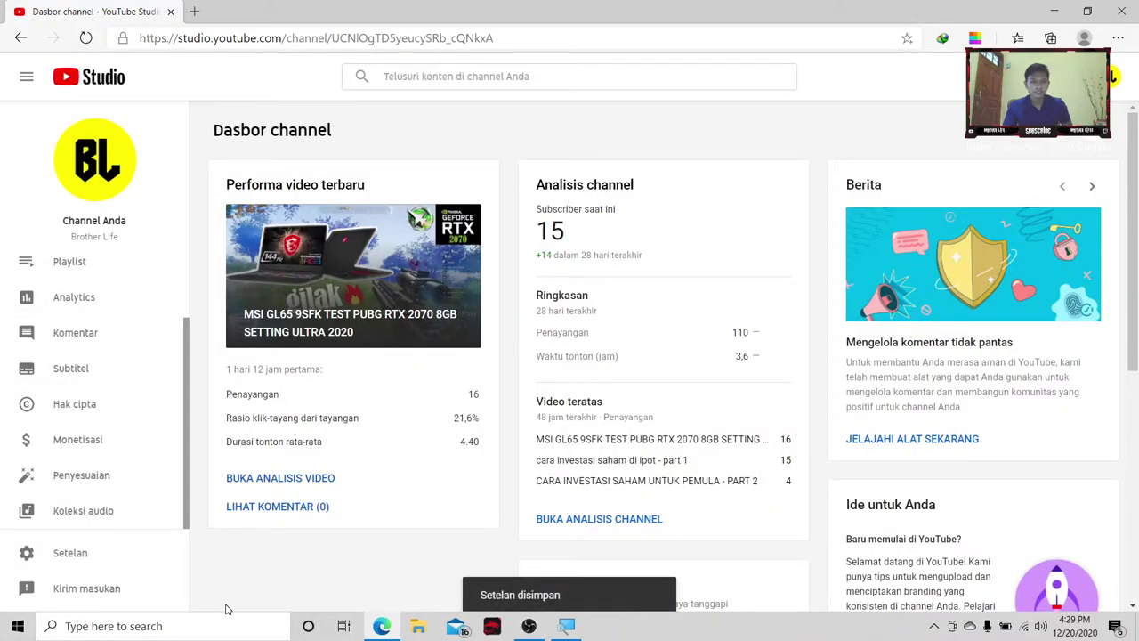
# Step: Reopen the channel's basic info settings and check the saved keyword list
pyautogui.click(97, 554)
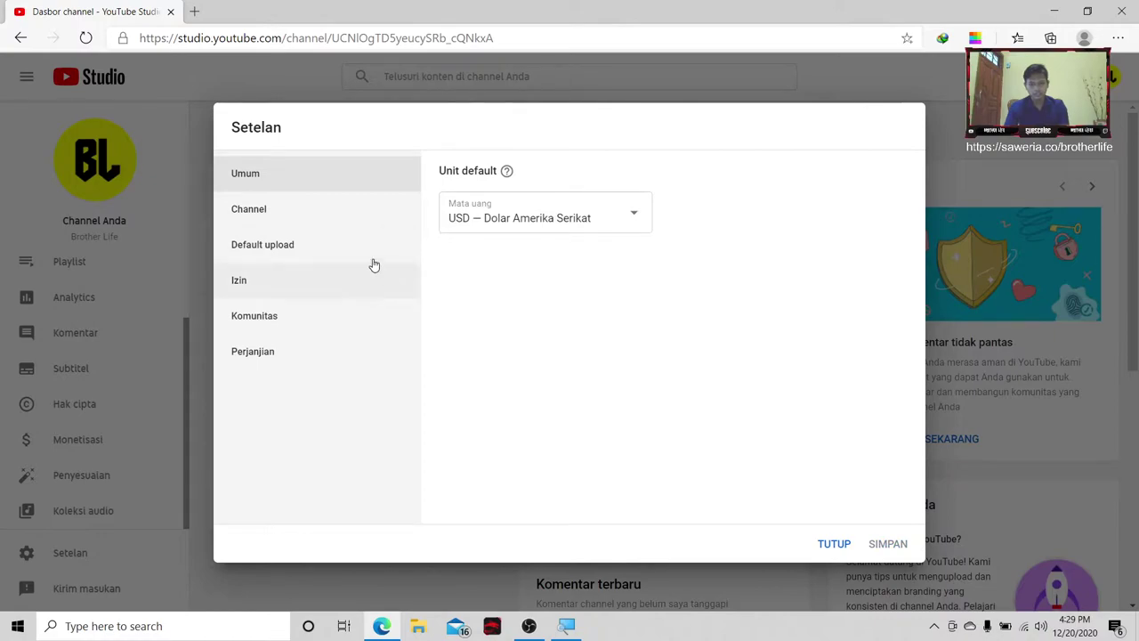
pyautogui.click(339, 222)
pyautogui.scroll(-1, 543, 343)
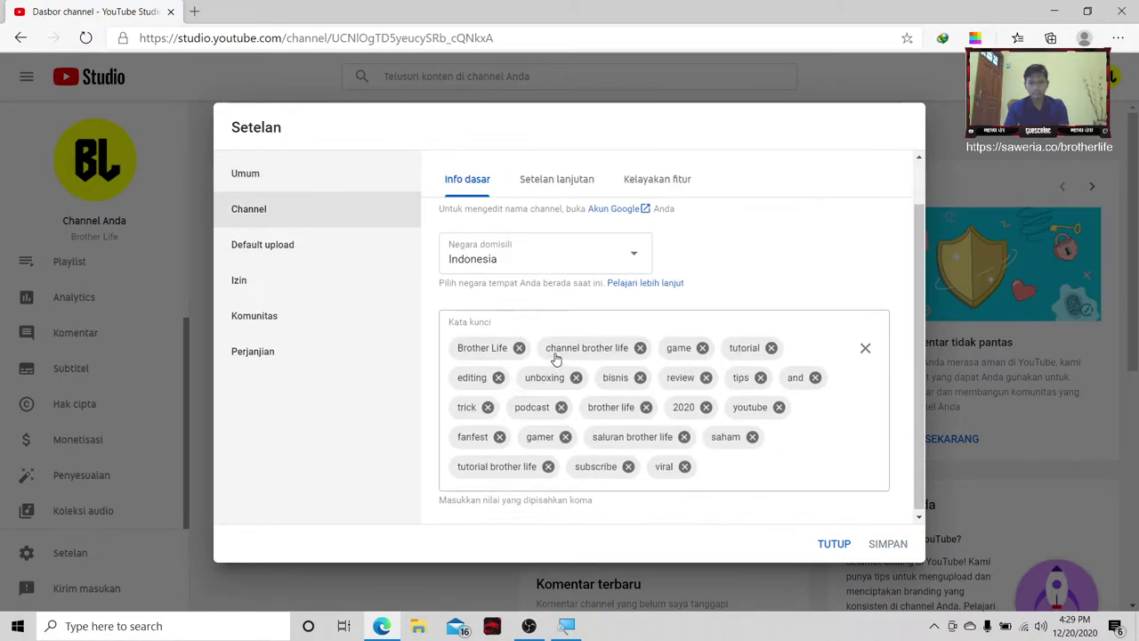
pyautogui.scroll(1, 614, 352)
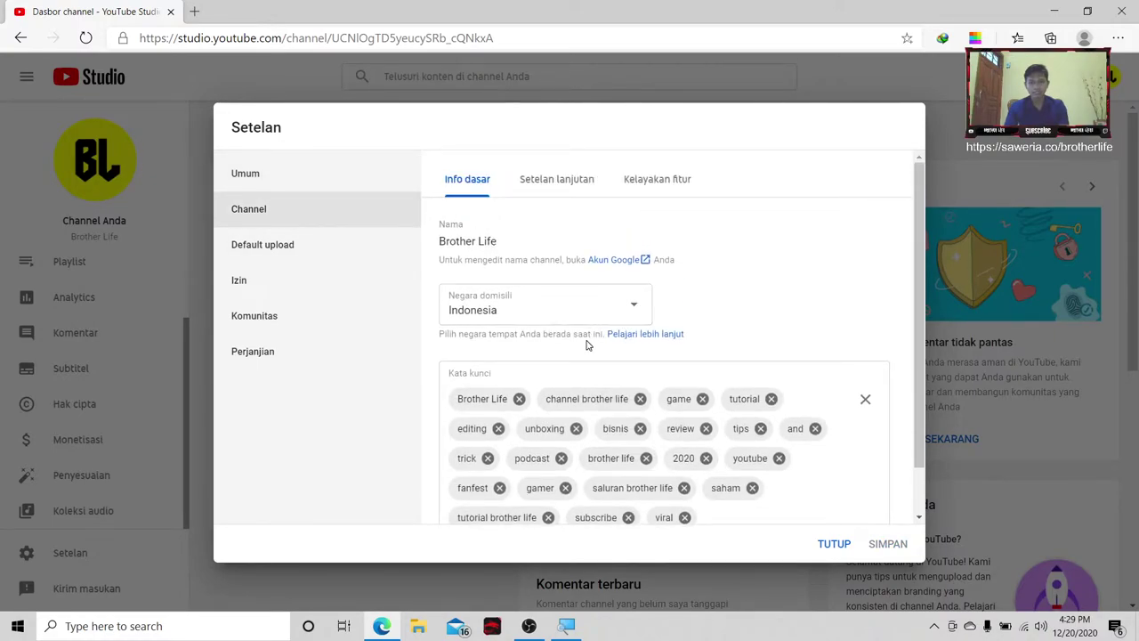
# Step: Examine the channel's advanced settings and feature eligibility, and return to its basic info
pyautogui.click(544, 180)
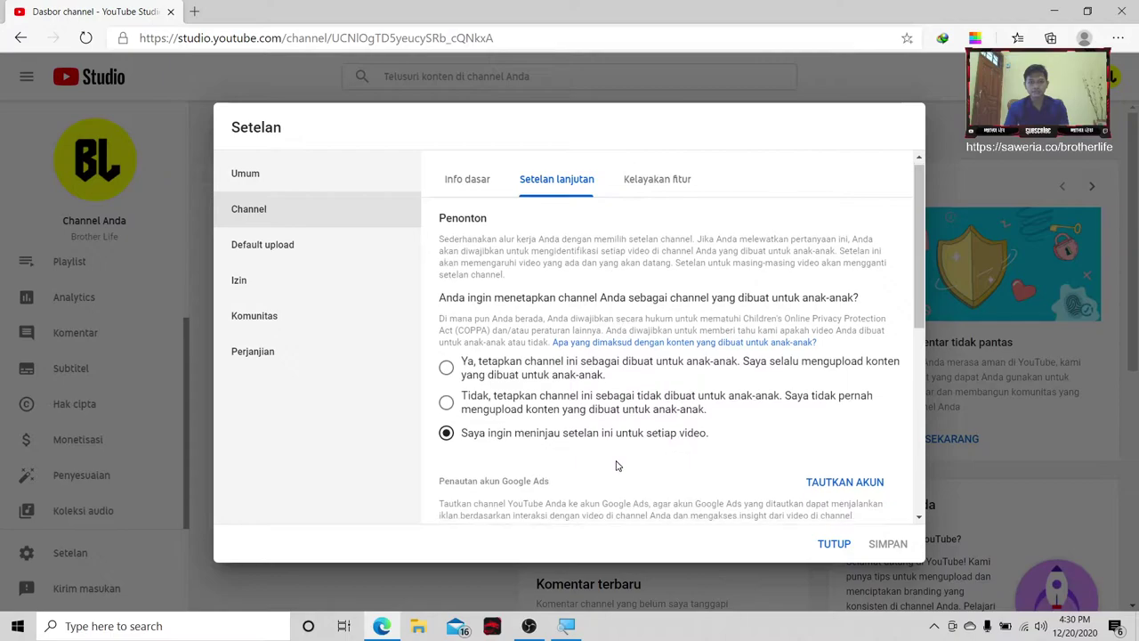
pyautogui.scroll(-5, 615, 463)
pyautogui.scroll(1, 616, 445)
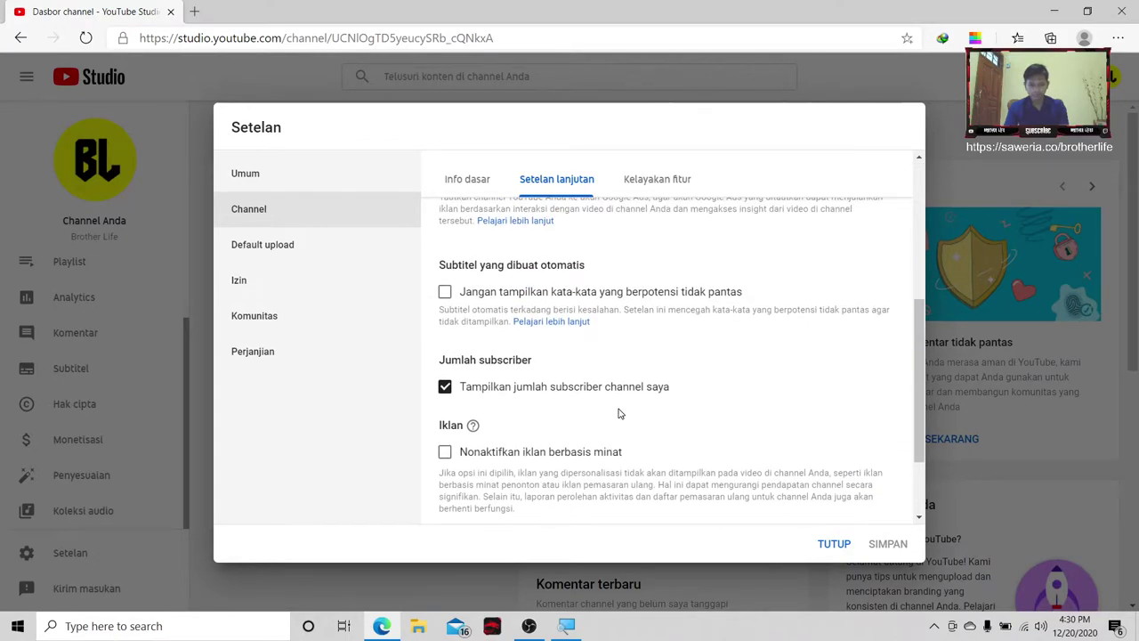
pyautogui.scroll(-2, 620, 413)
pyautogui.click(657, 181)
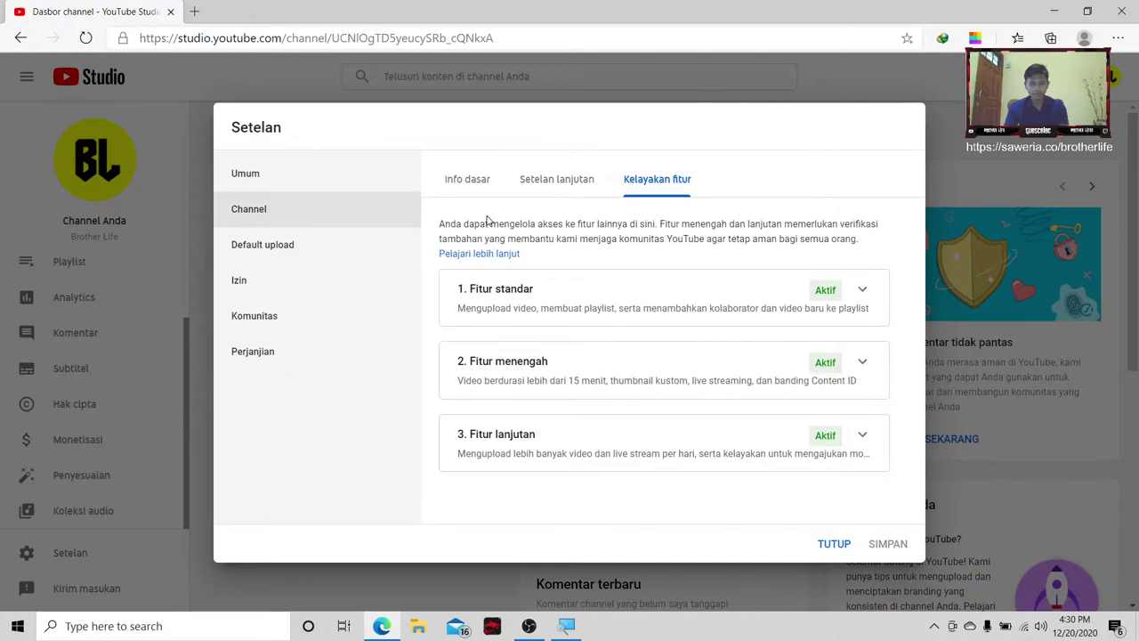
pyautogui.click(463, 181)
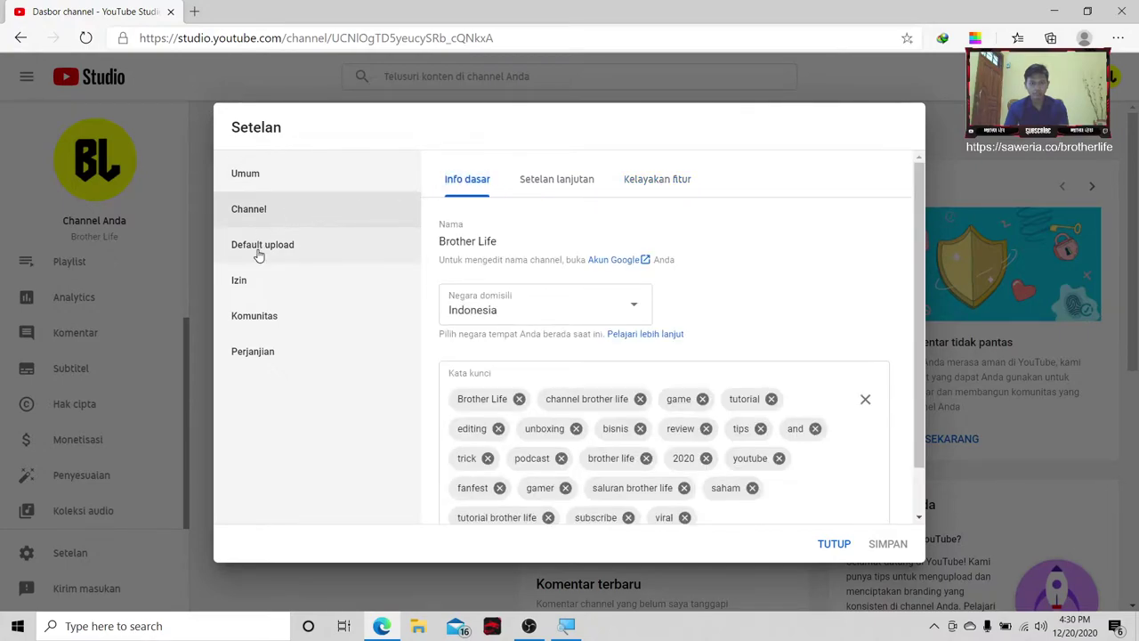
# Step: Look through the default upload, permissions, community and agreements sections of the settings
pyautogui.click(257, 253)
pyautogui.click(255, 288)
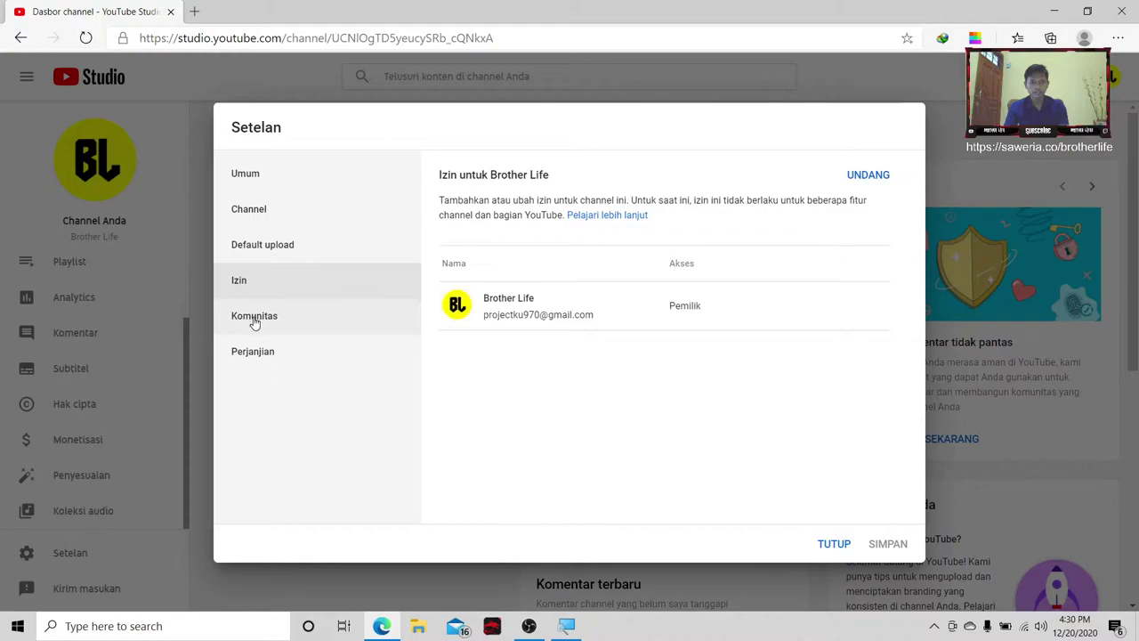
pyautogui.click(255, 322)
pyautogui.click(249, 363)
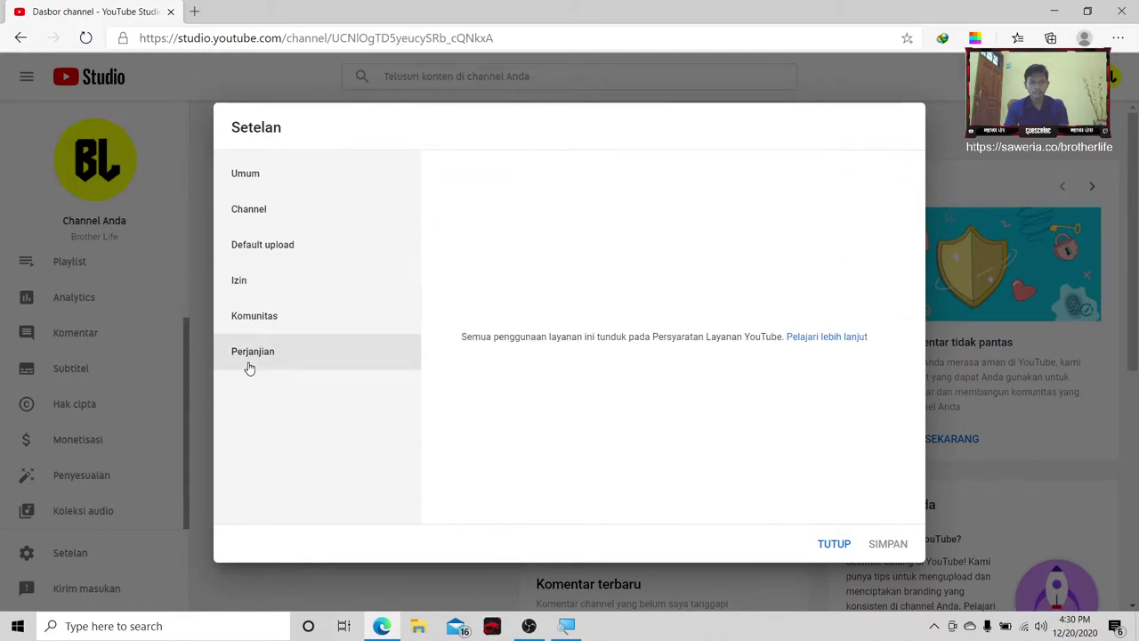
# Step: Check the default currency in the general settings and close the channel settings
pyautogui.click(249, 174)
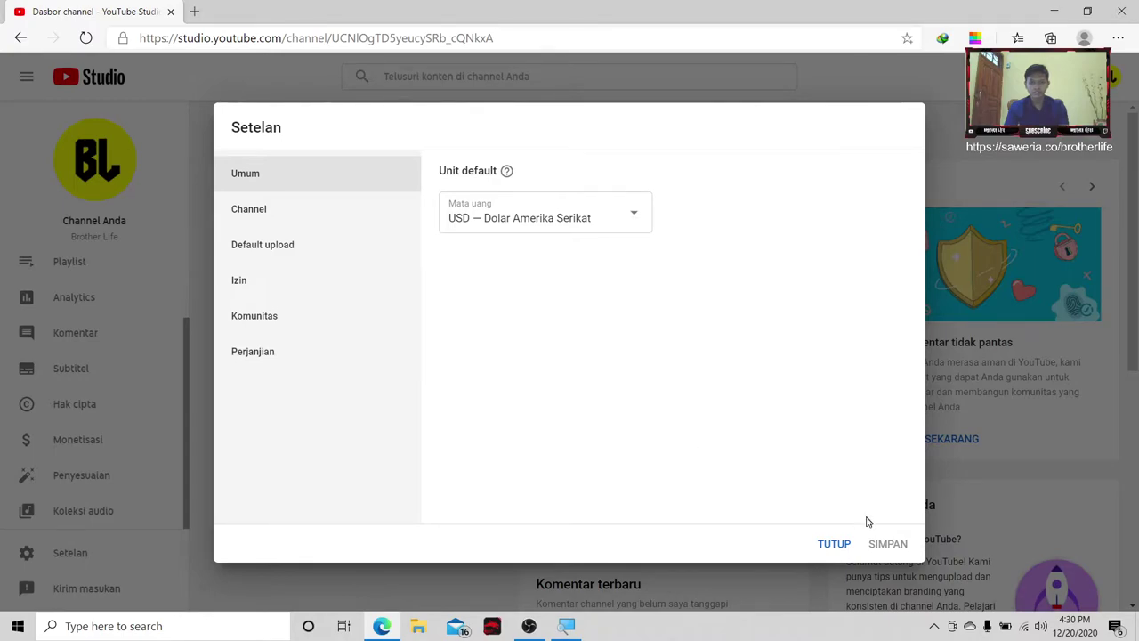
pyautogui.click(833, 547)
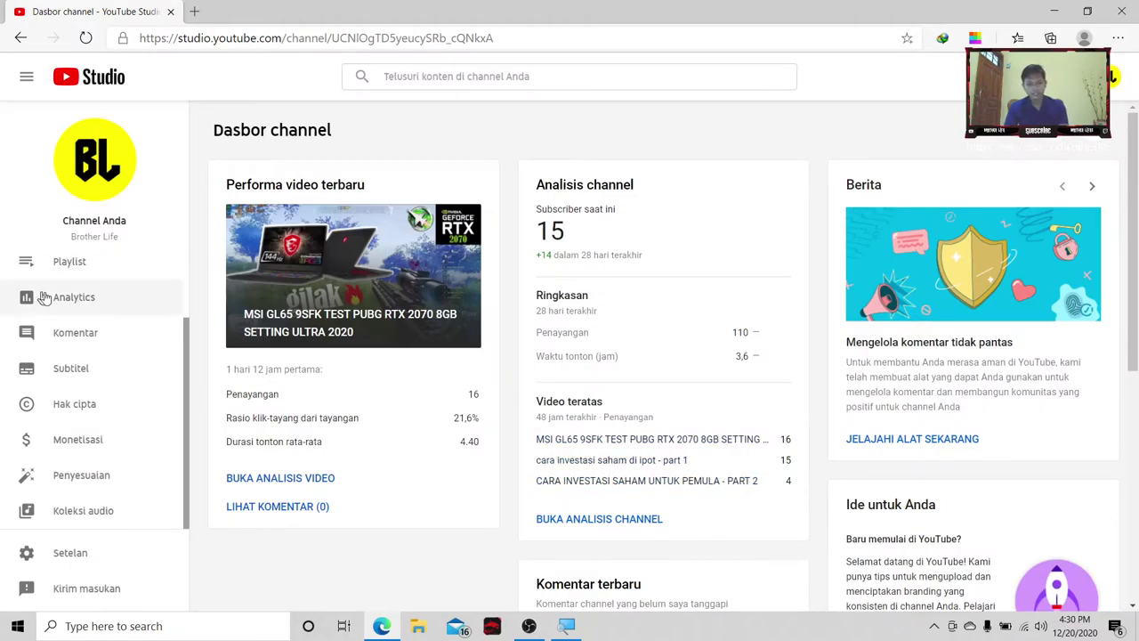
pyautogui.scroll(1, 93, 393)
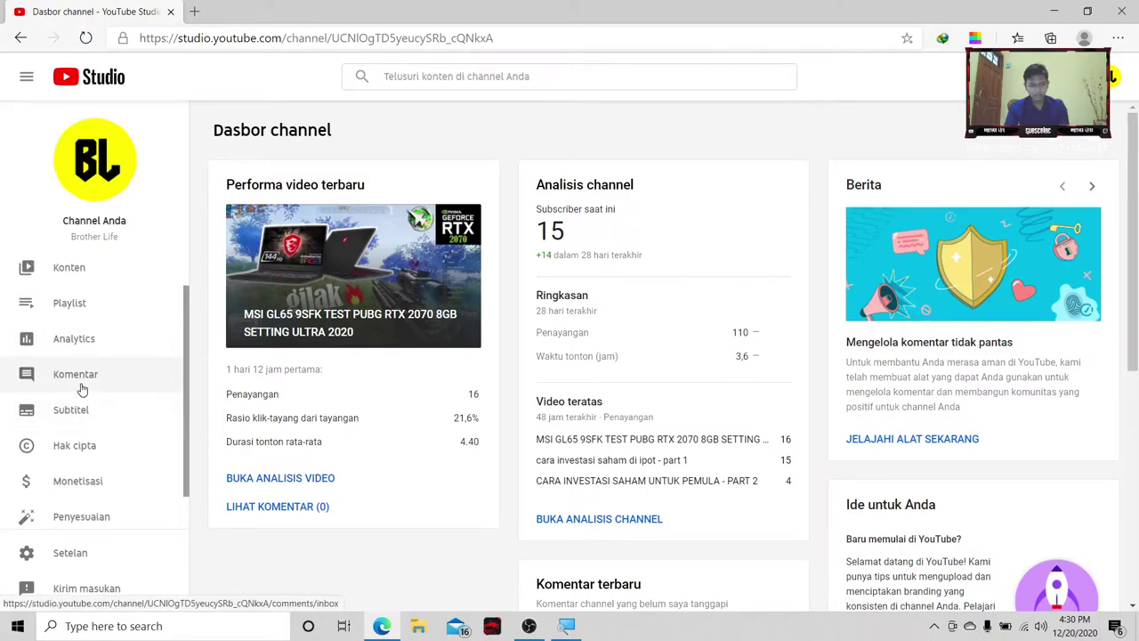
pyautogui.scroll(1, 80, 382)
pyautogui.scroll(-2, 78, 366)
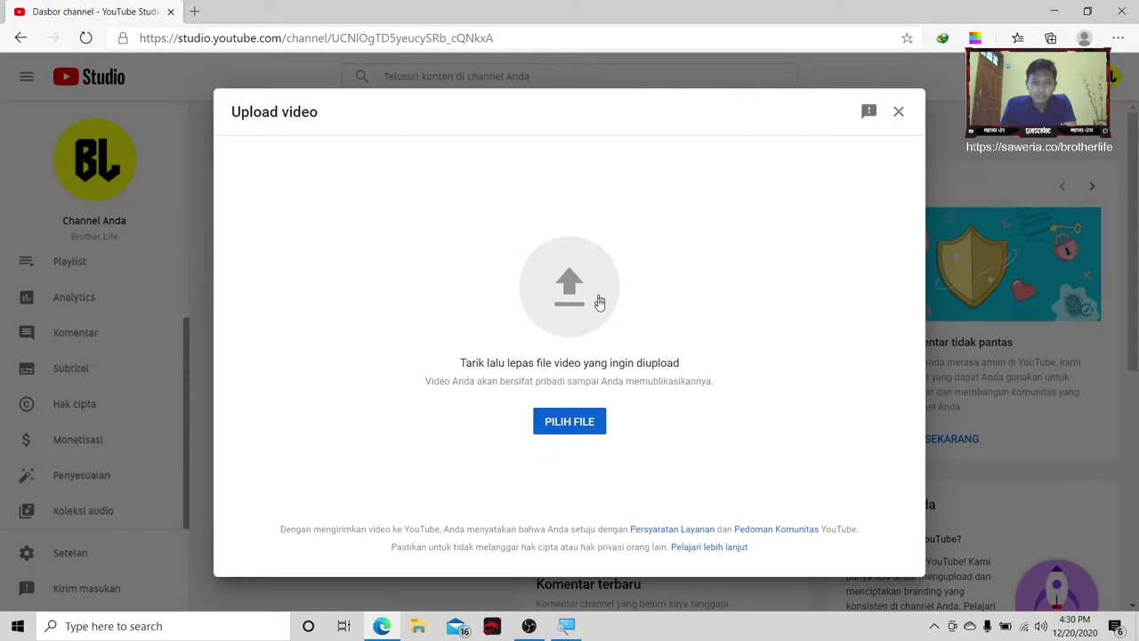
# Step: Upload the video introfixpakaiterus from the introyoutubefix folder inside Youtube Ku on drive D
pyautogui.click(569, 422)
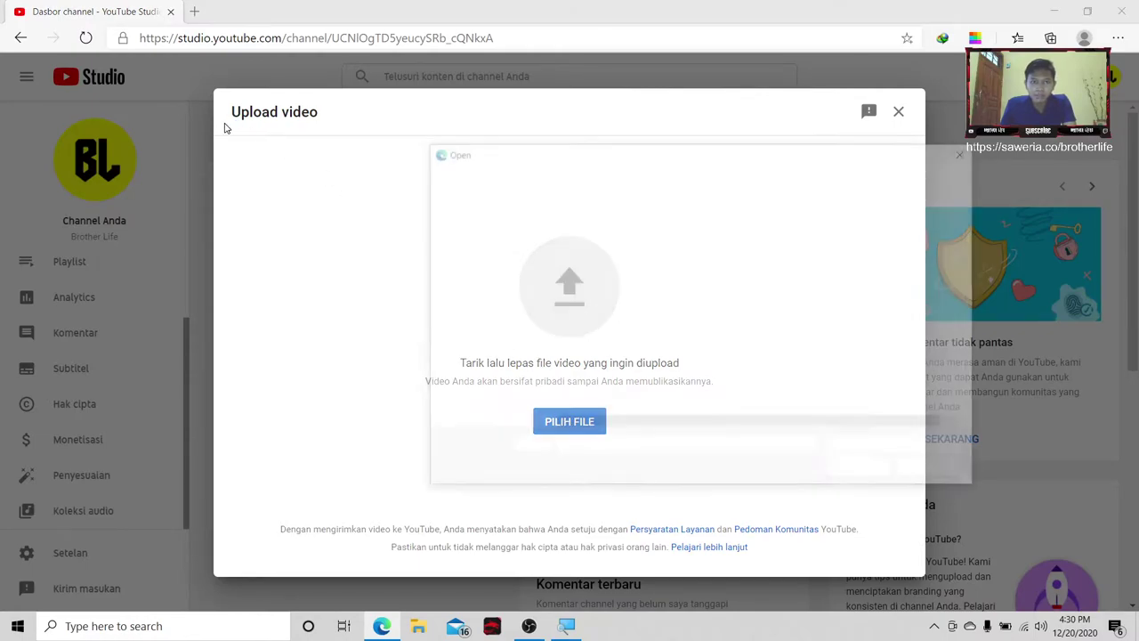
pyautogui.scroll(-1, 499, 356)
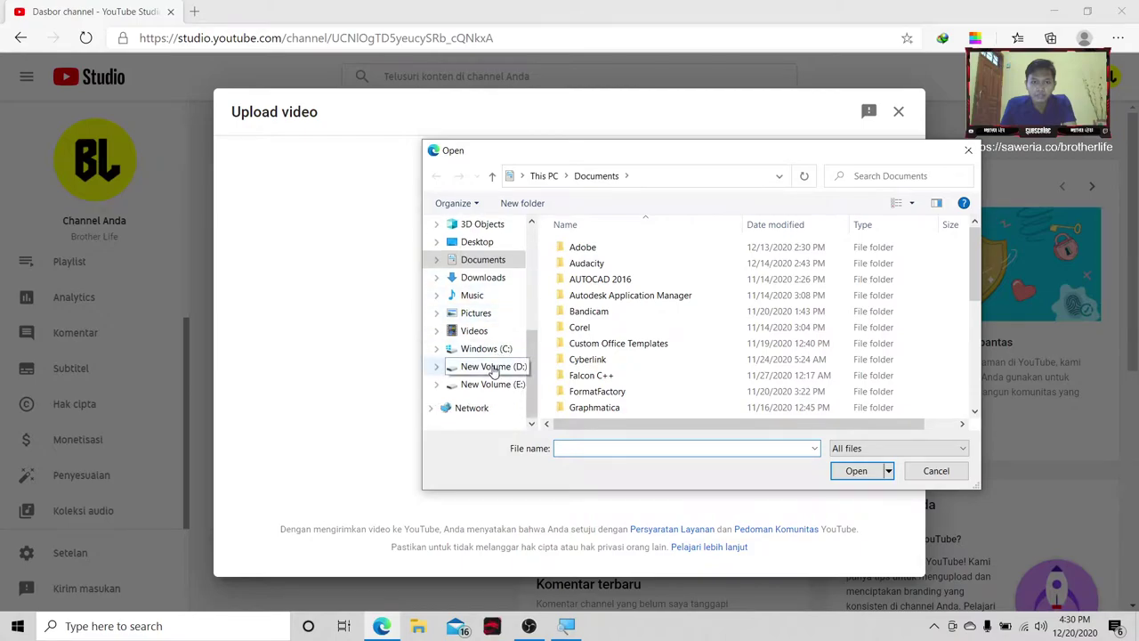
pyautogui.click(489, 367)
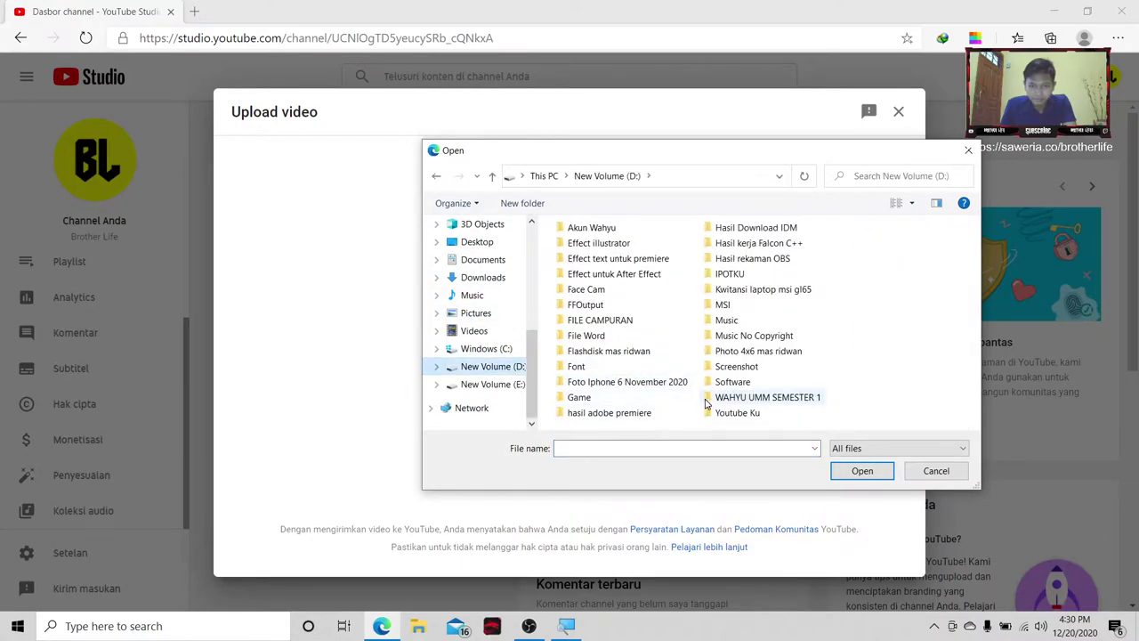
pyautogui.doubleClick(732, 413)
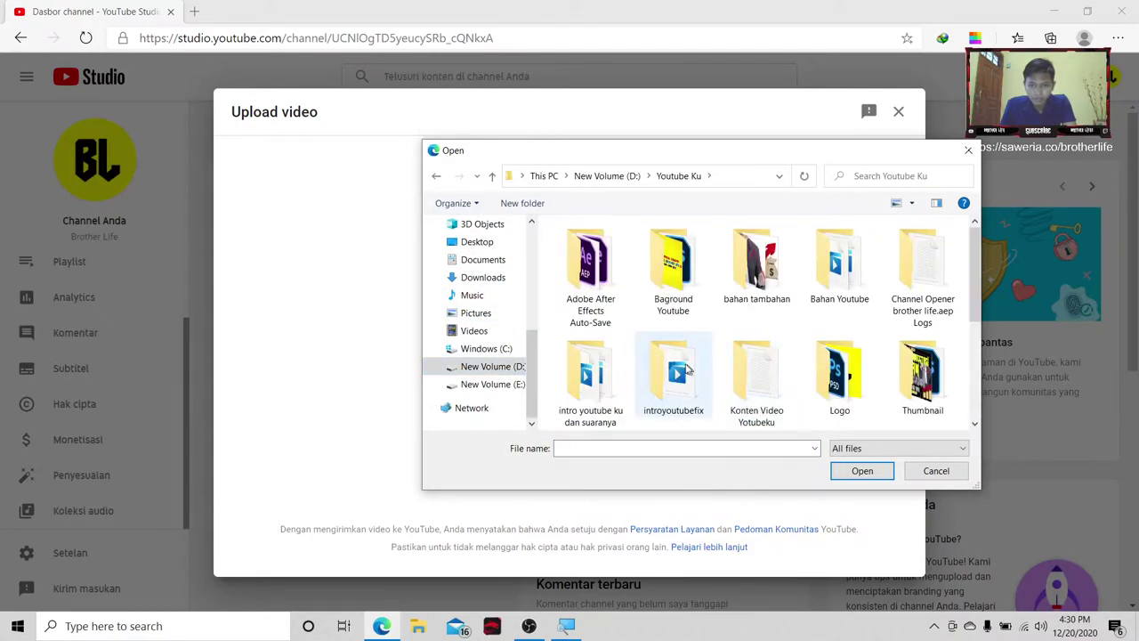
pyautogui.doubleClick(673, 374)
pyautogui.click(602, 284)
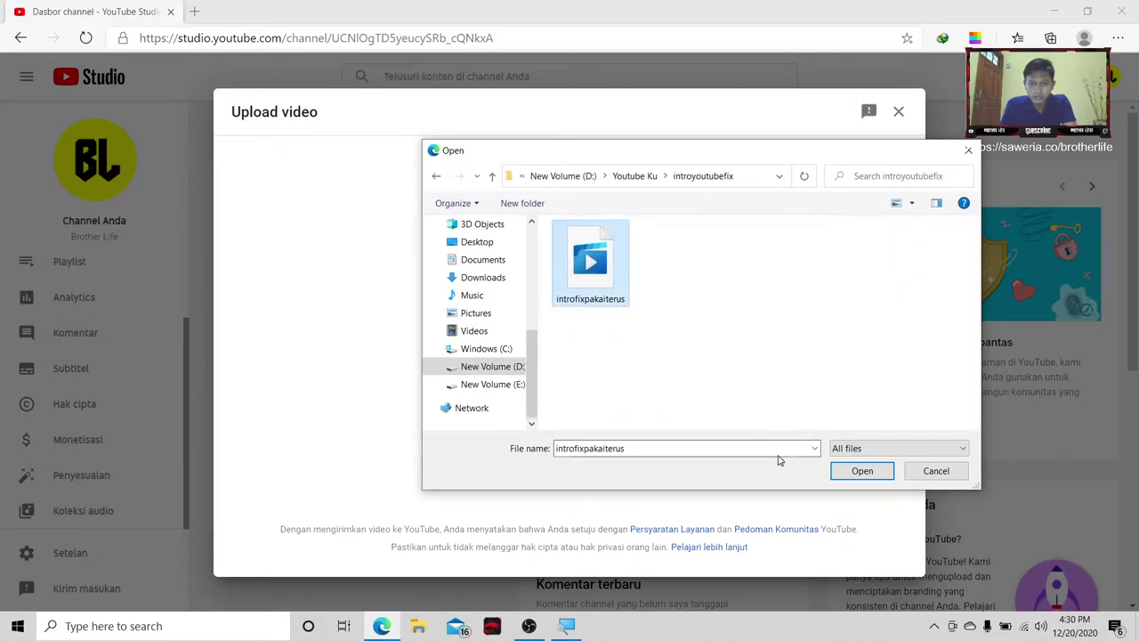
pyautogui.click(850, 472)
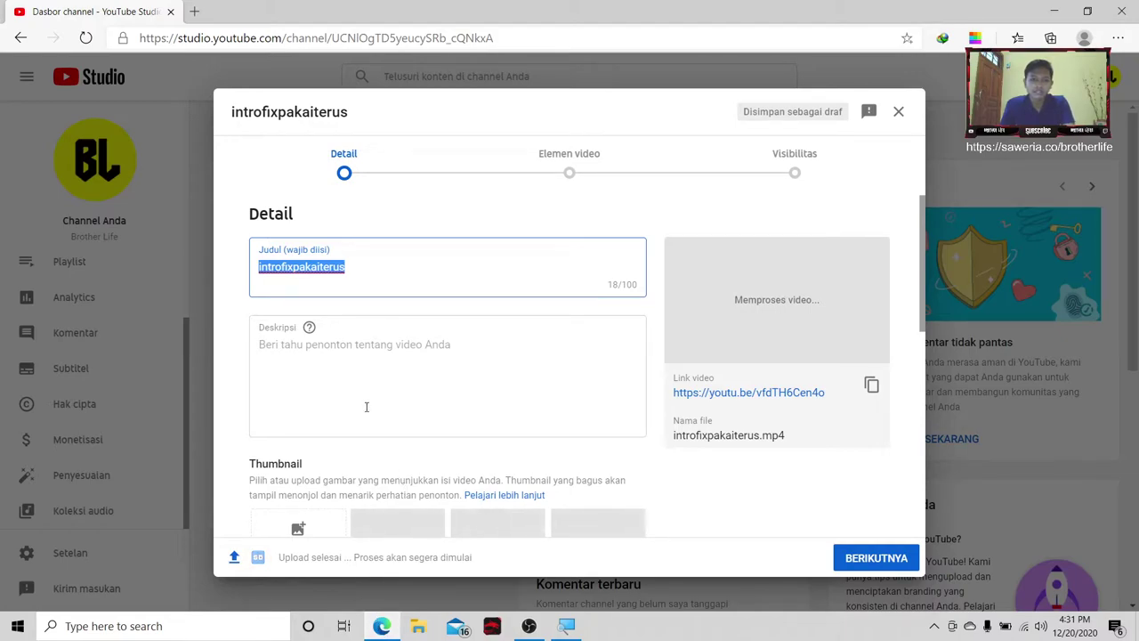
# Step: Clear the prefilled title of the uploaded video
pyautogui.click(374, 268)
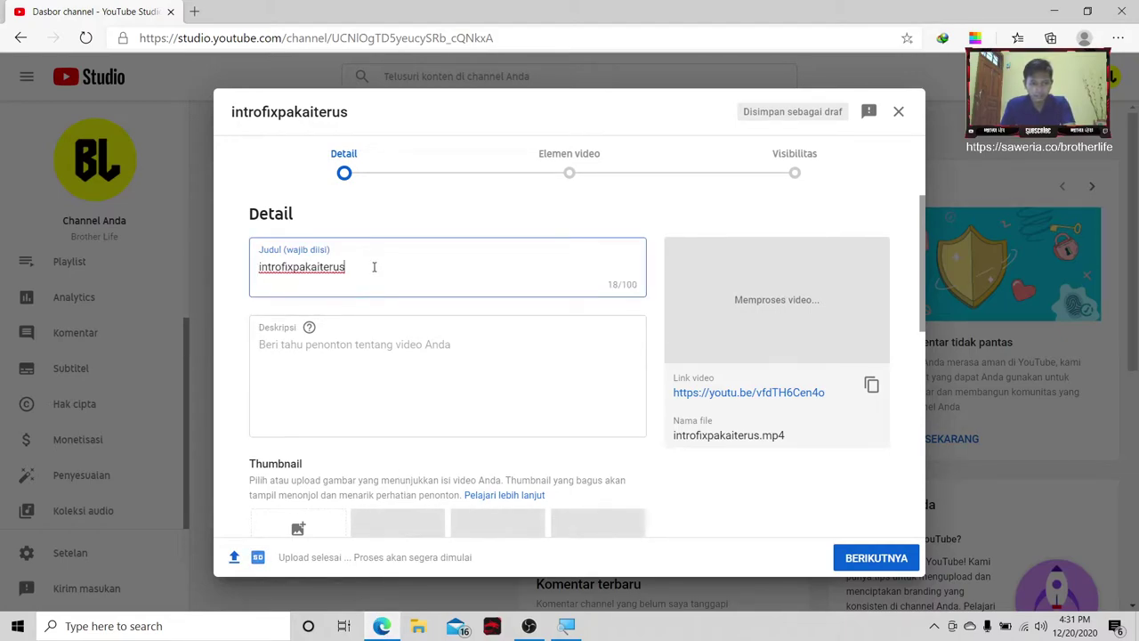
pyautogui.hotkey('ctrl', 'a')
pyautogui.press('BackSpace')
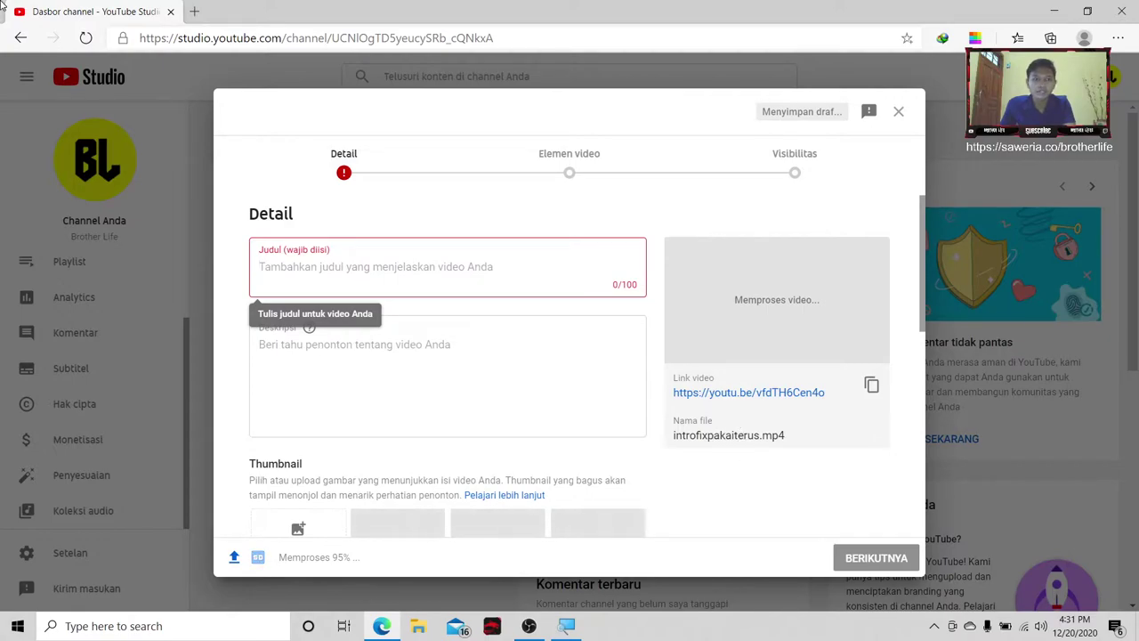
# Step: Look up the search suggestions for "tutorial bikin intro" on youtube.com in a new tab and return to the video's upload details
pyautogui.click(194, 12)
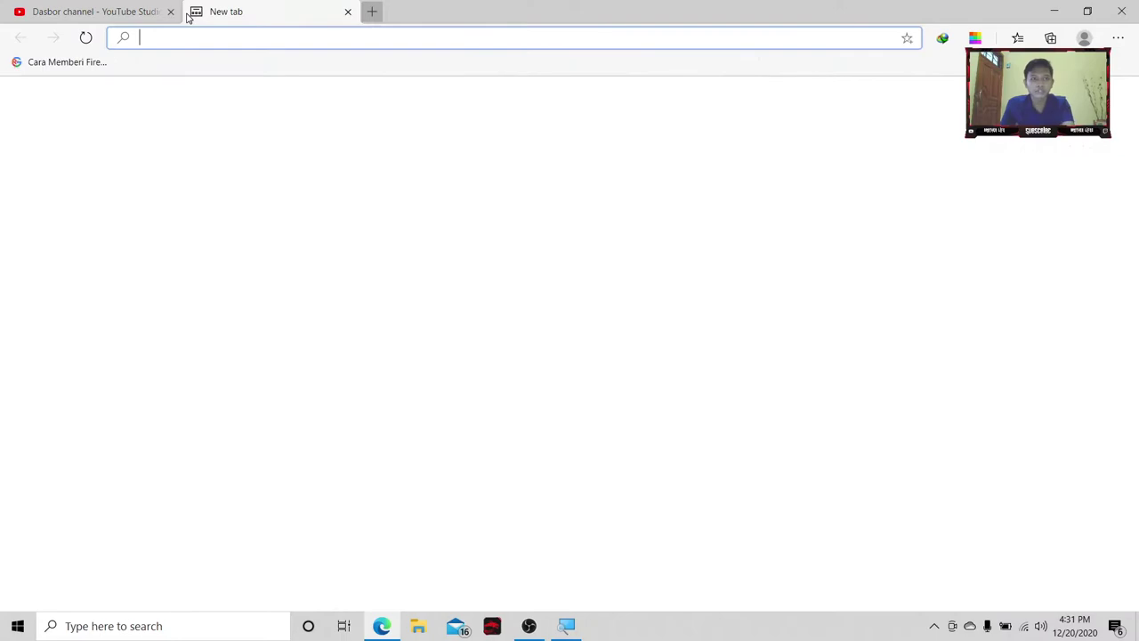
pyautogui.write('youtube.com')
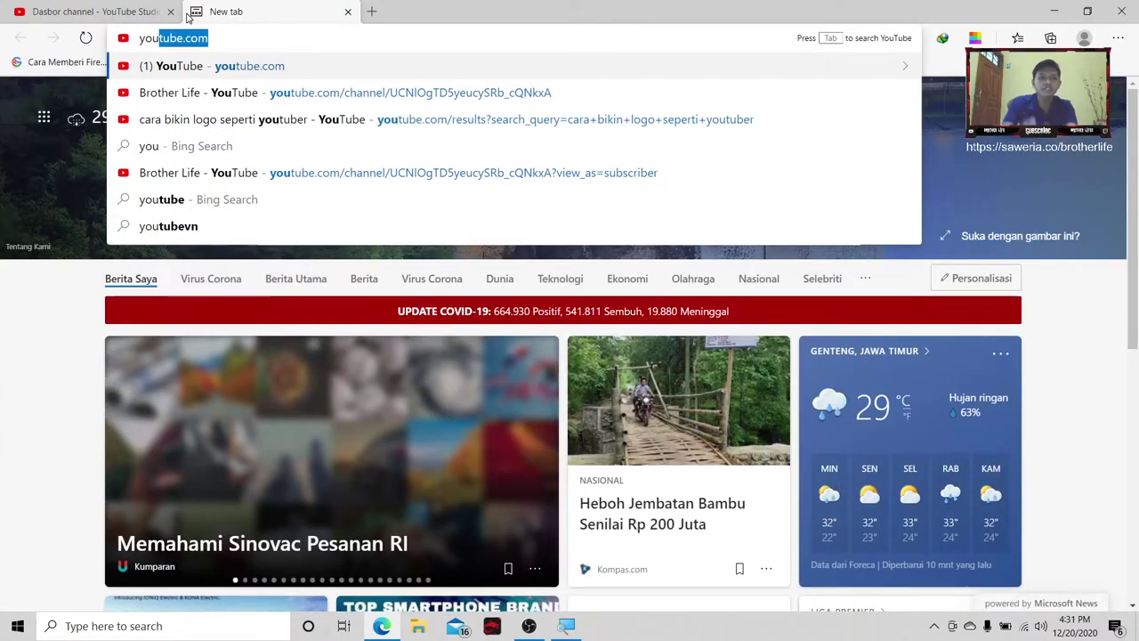
pyautogui.press('Return')
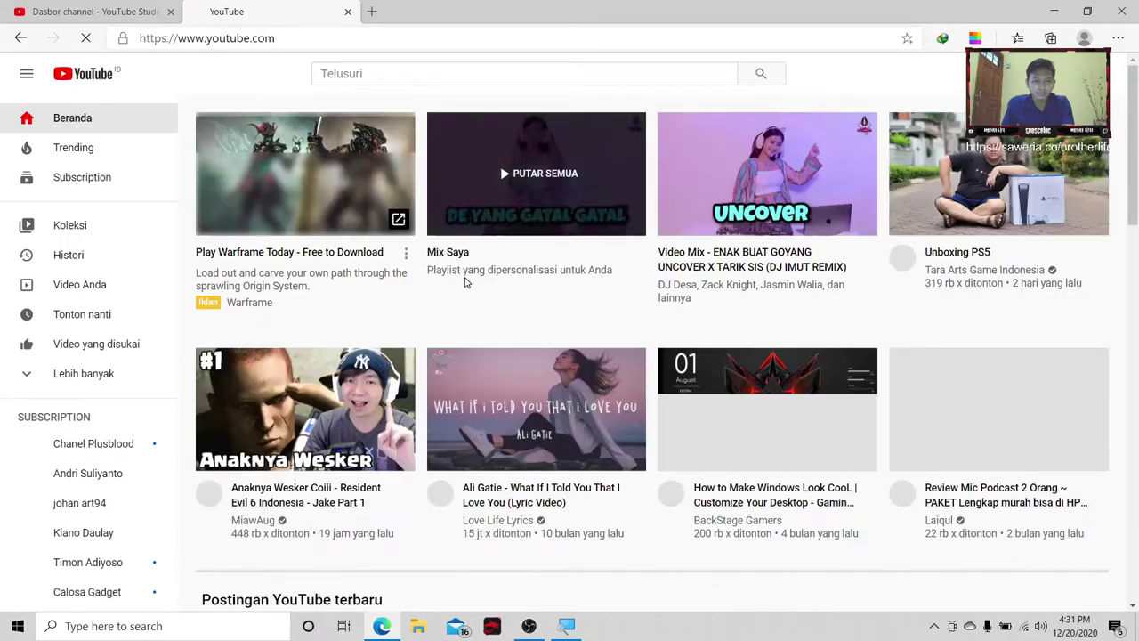
pyautogui.click(502, 75)
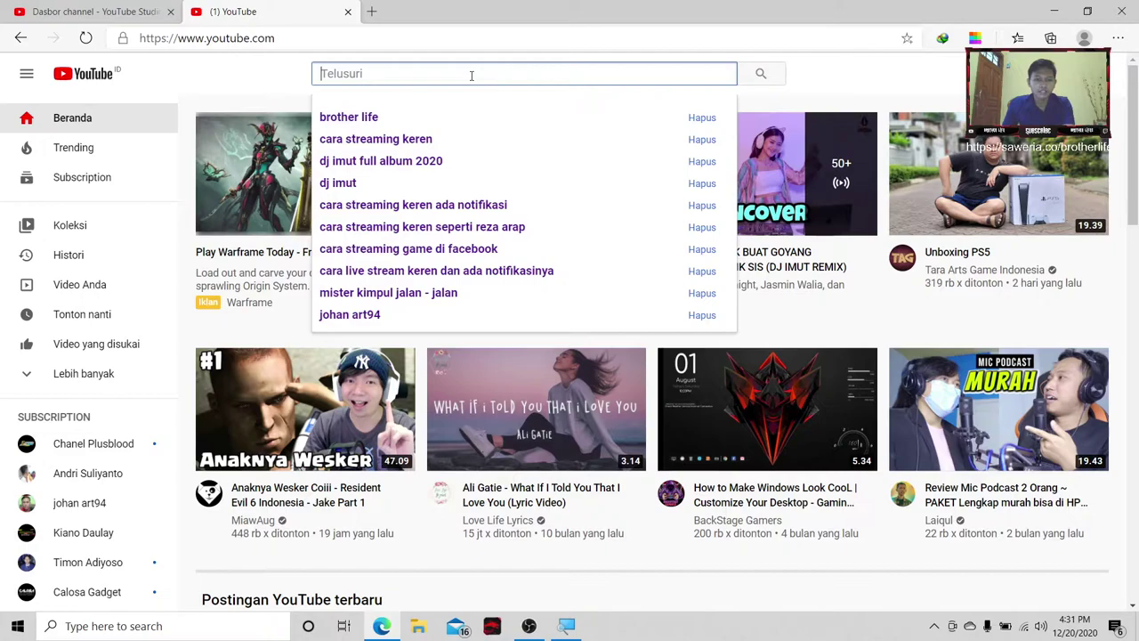
pyautogui.click(121, 9)
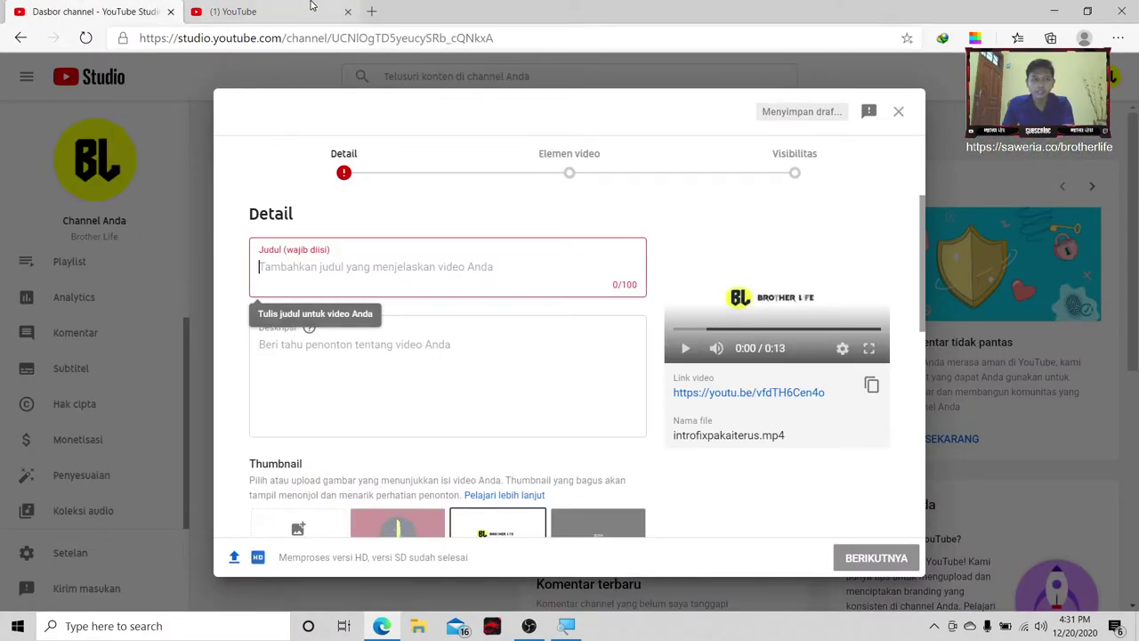
pyautogui.hotkey('ctrl', 'Tab')
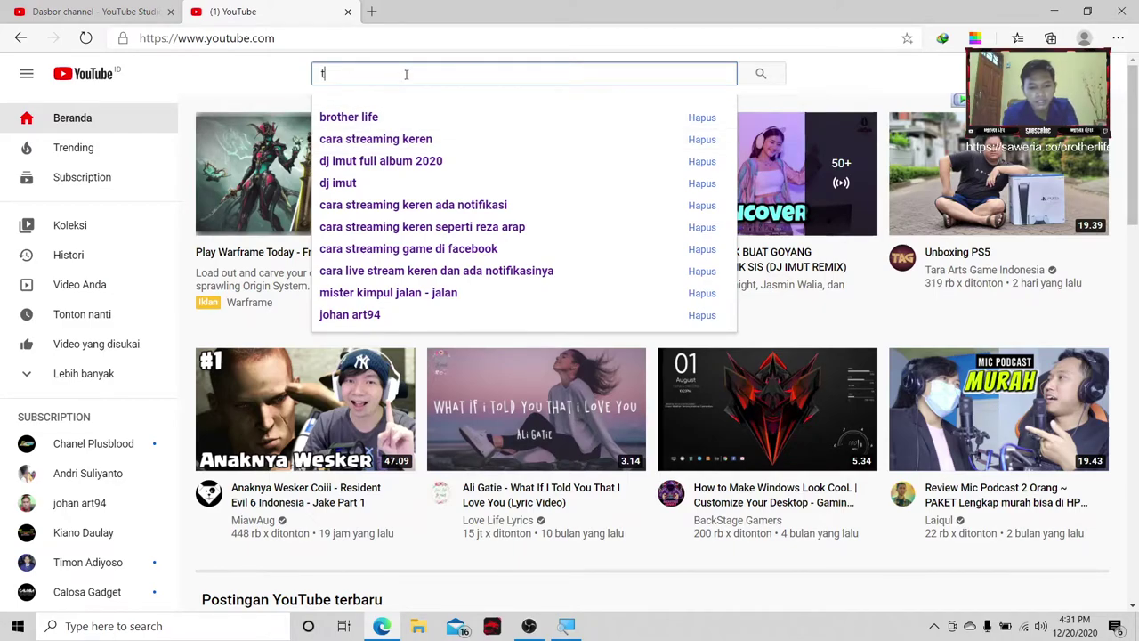
pyautogui.write('tutorial ')
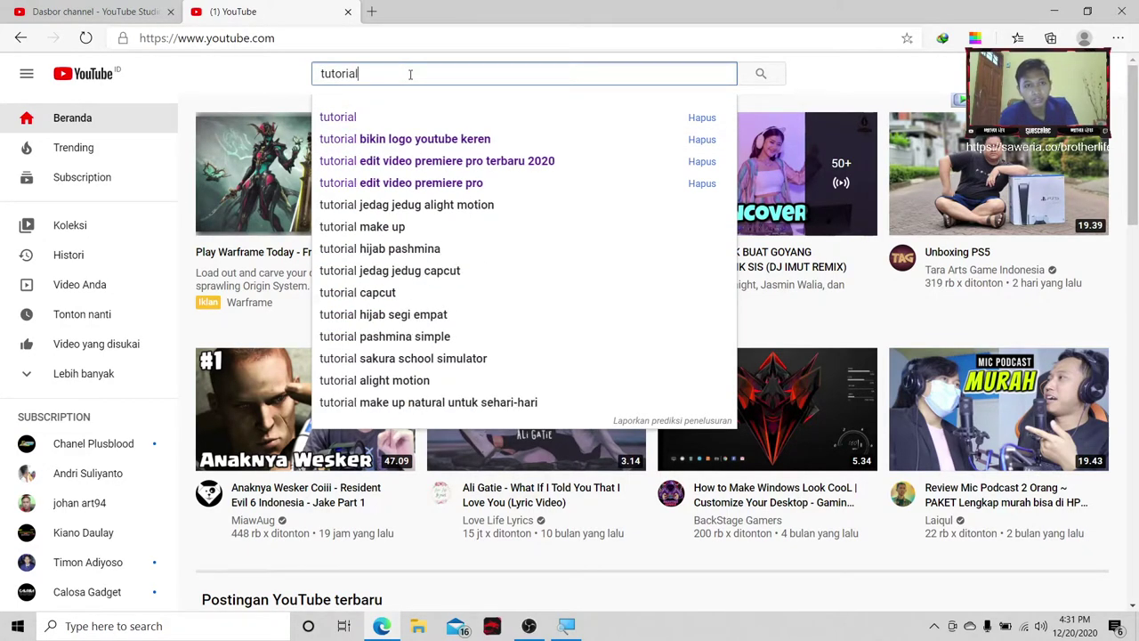
pyautogui.write('bikin ')
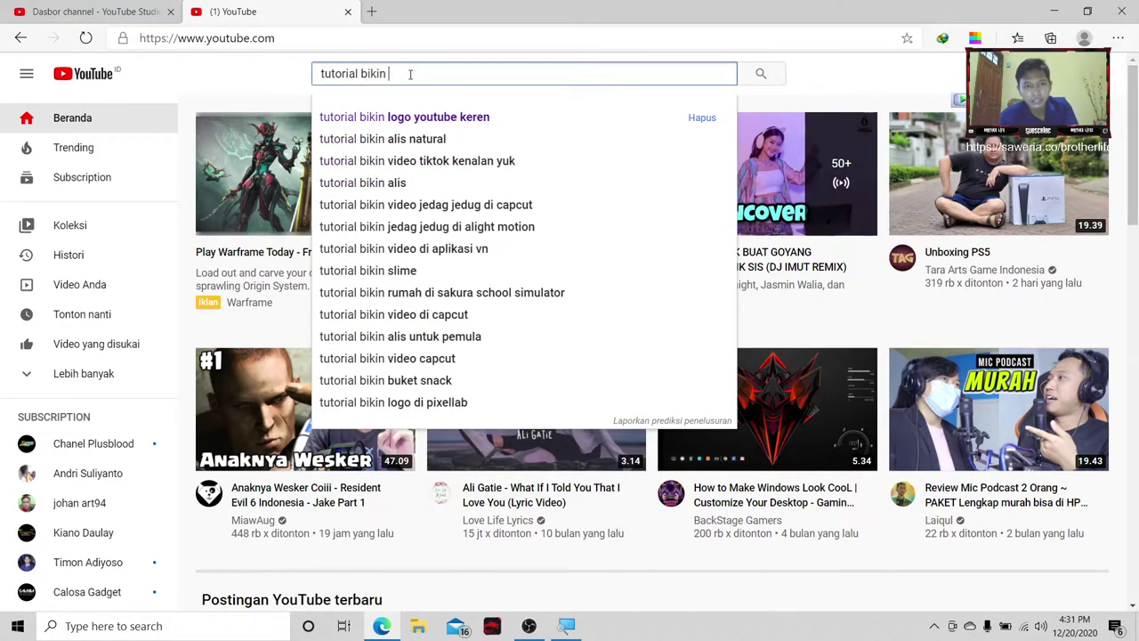
pyautogui.write('intro')
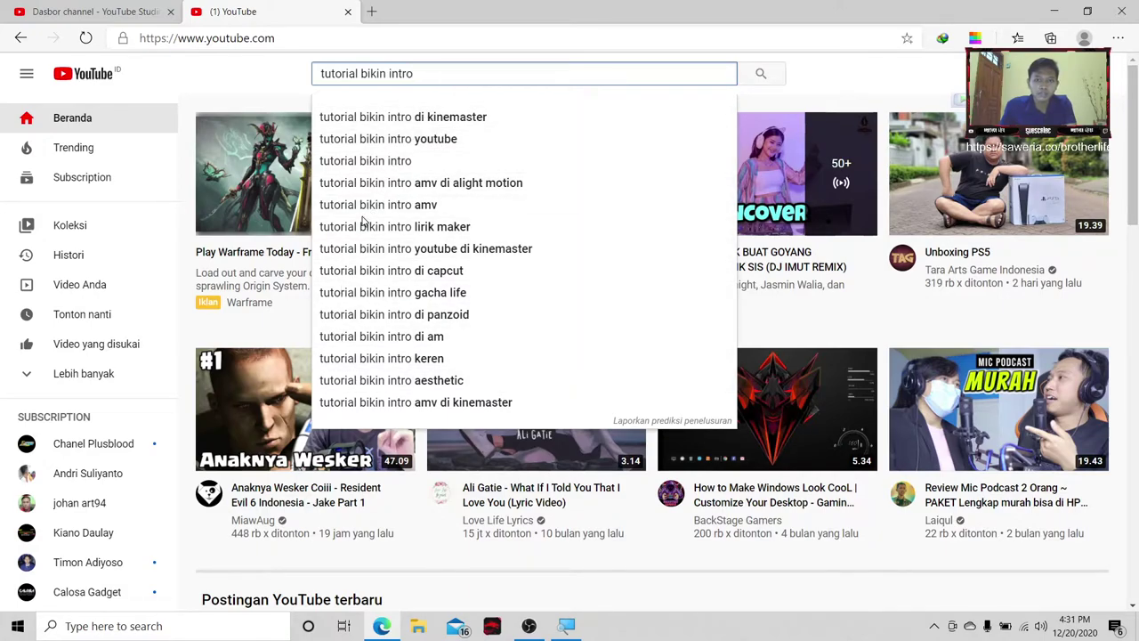
pyautogui.click(26, 9)
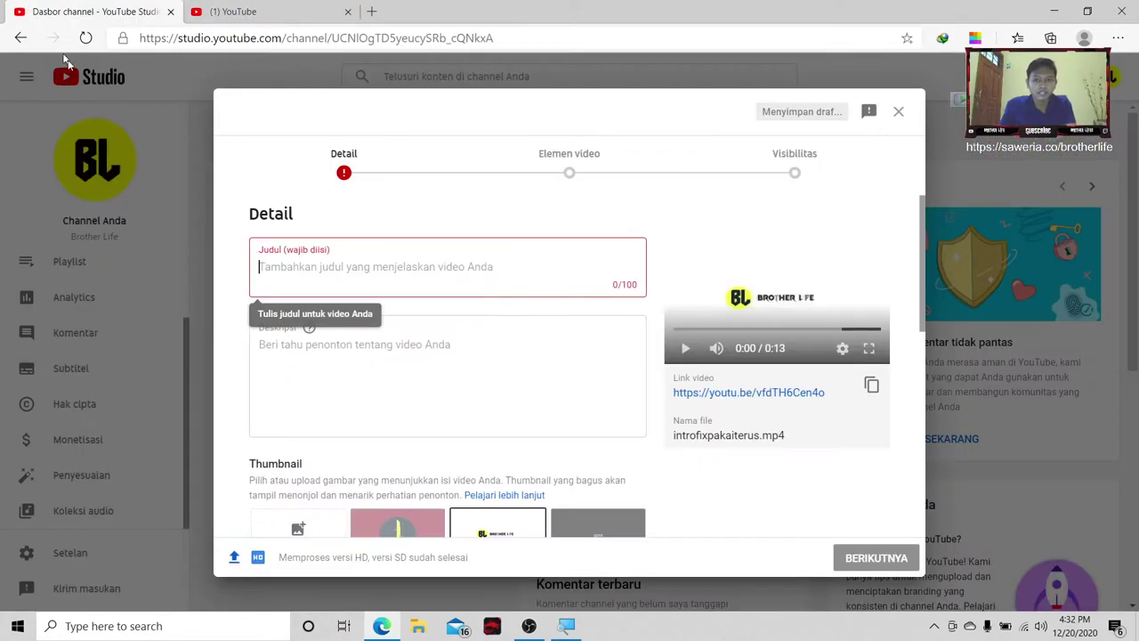
pyautogui.write('tutor')
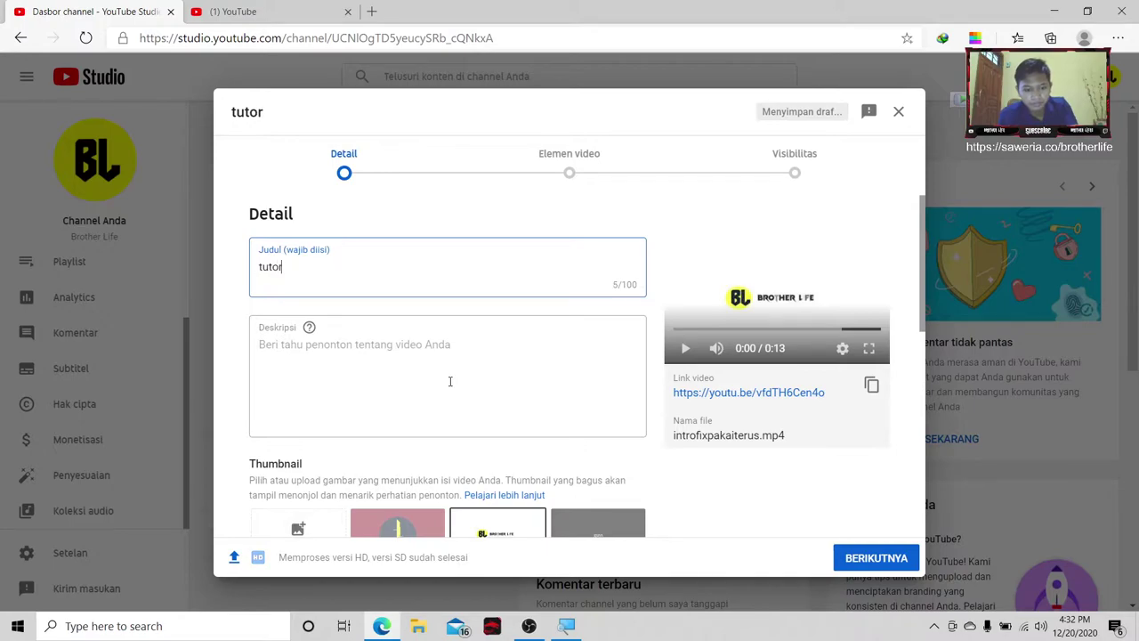
pyautogui.press('BackSpace')
pyautogui.press('BackSpace')
pyautogui.press('BackSpace')
pyautogui.press('BackSpace')
pyautogui.press('BackSpace')
pyautogui.press('BackSpace')
pyautogui.press('BackSpace')
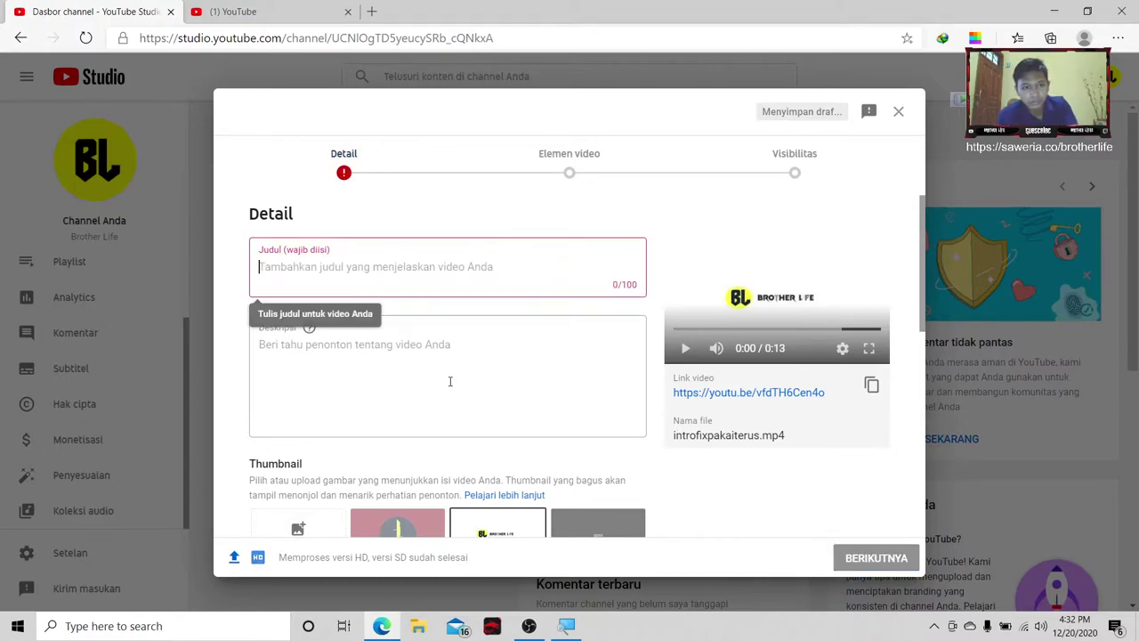
# Step: Title the uploaded video "TUTORIAL BIKIN INTRO"
pyautogui.write('T')
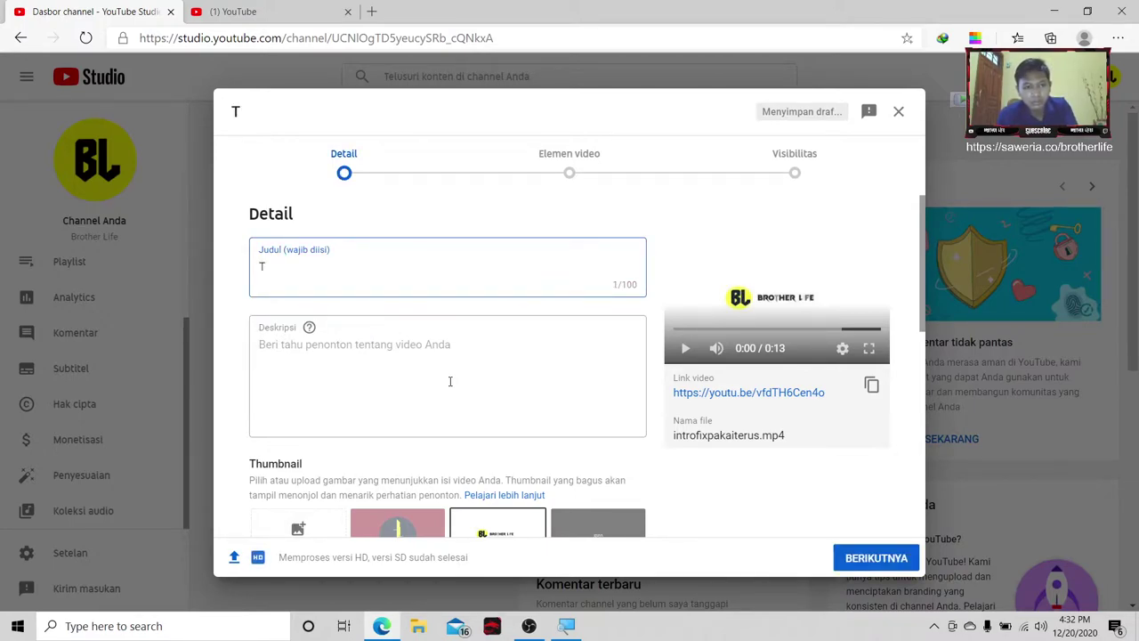
pyautogui.write('UTOR')
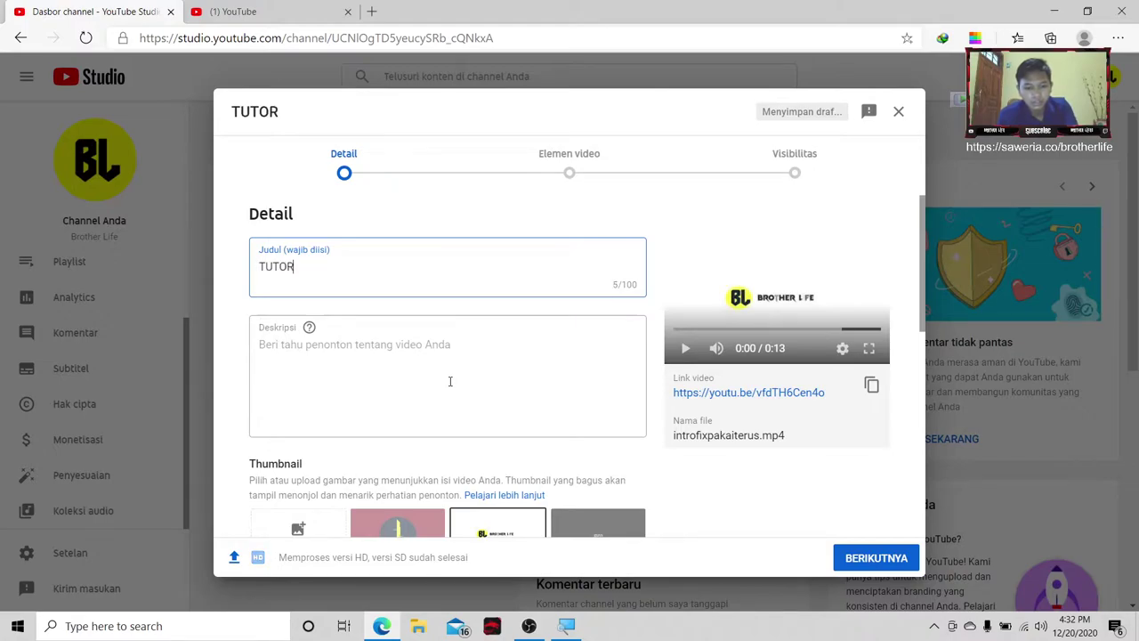
pyautogui.write('IAL BIKIN')
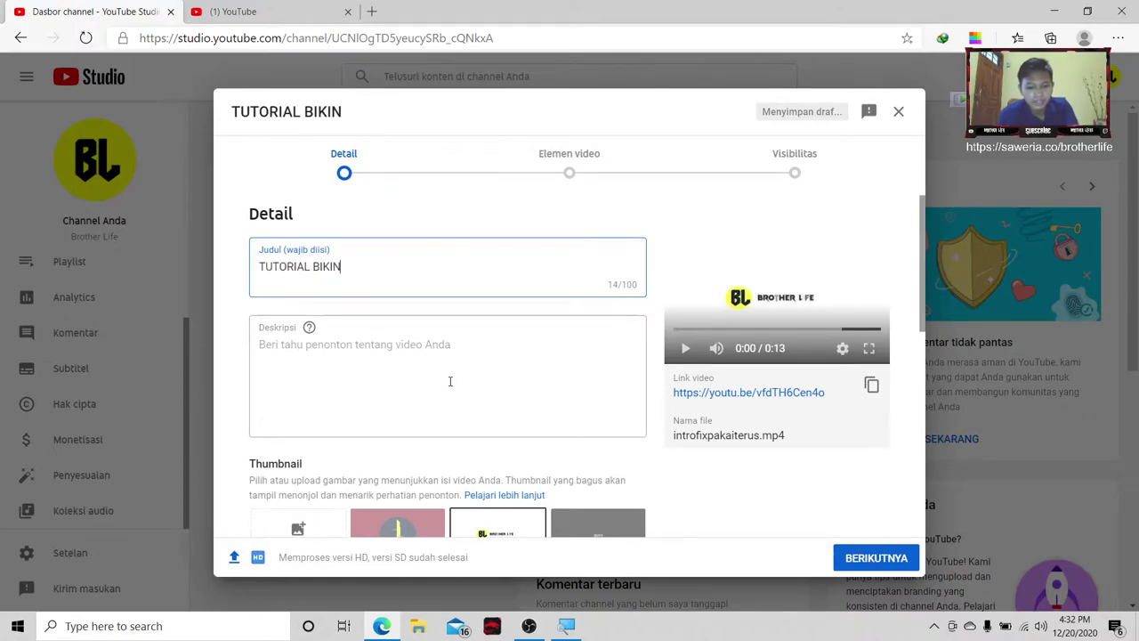
pyautogui.write(' INTRO')
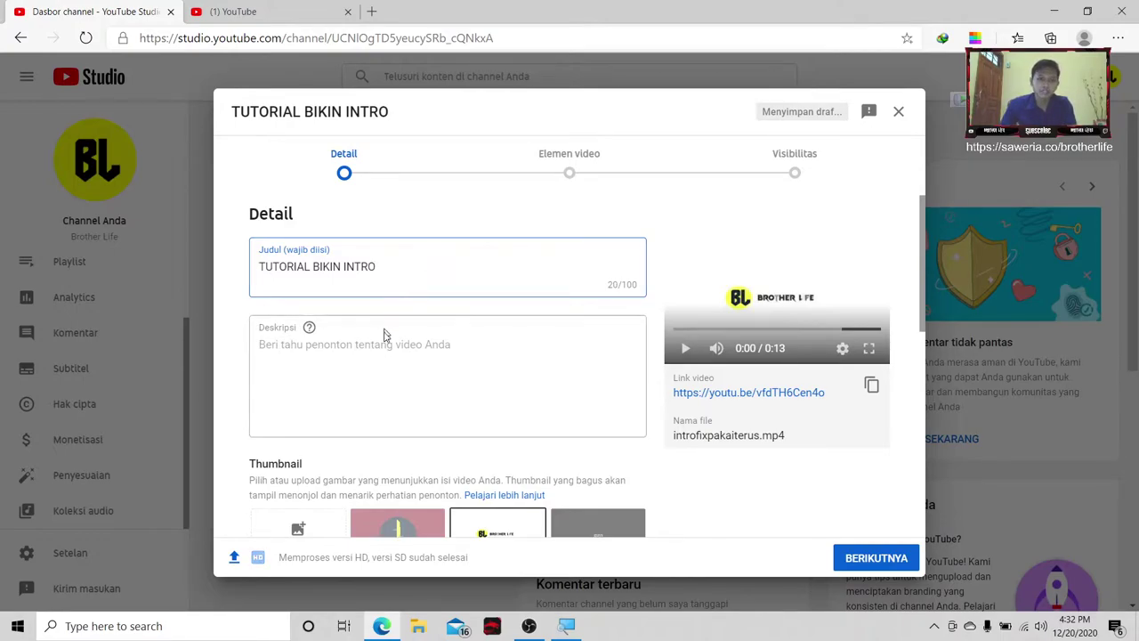
# Step: Go back to the YouTube page and review the search suggestions for "tutorial bikin intro"
pyautogui.click(406, 354)
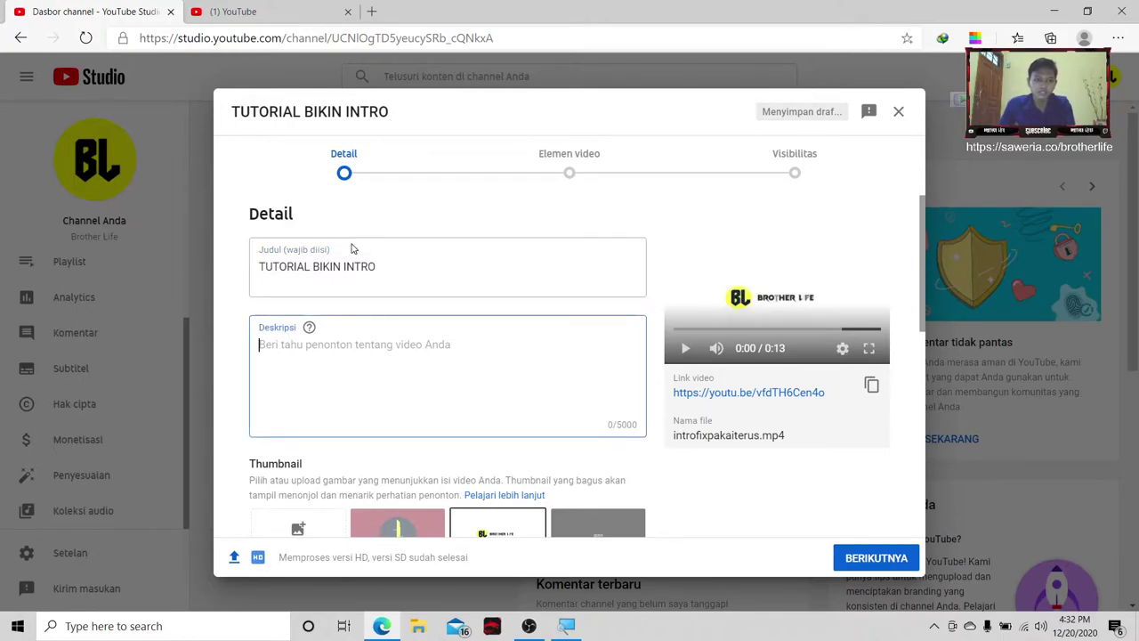
pyautogui.click(234, 12)
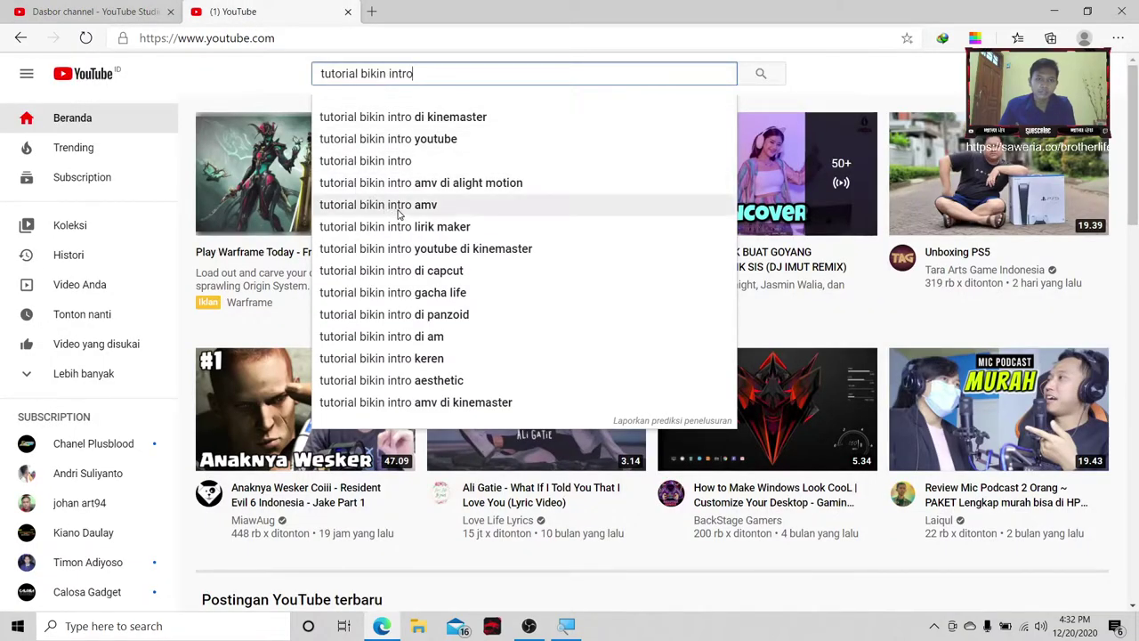